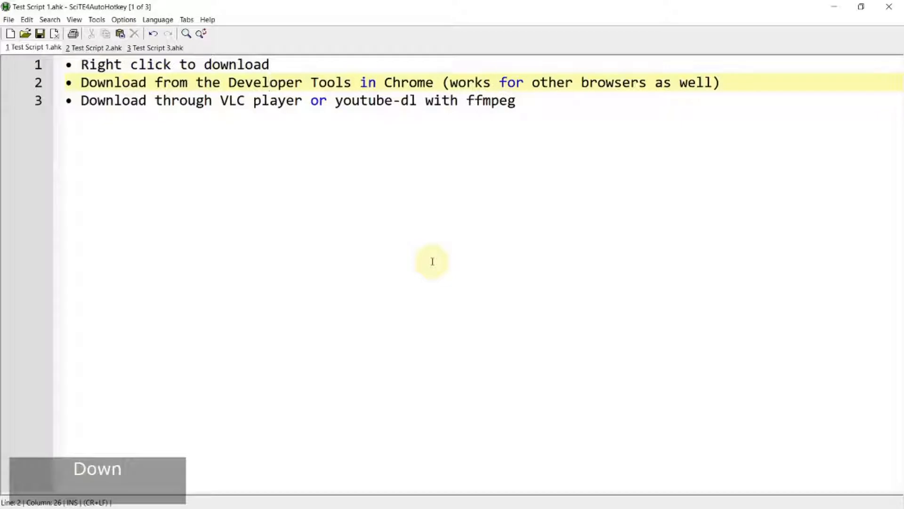
key(Down)
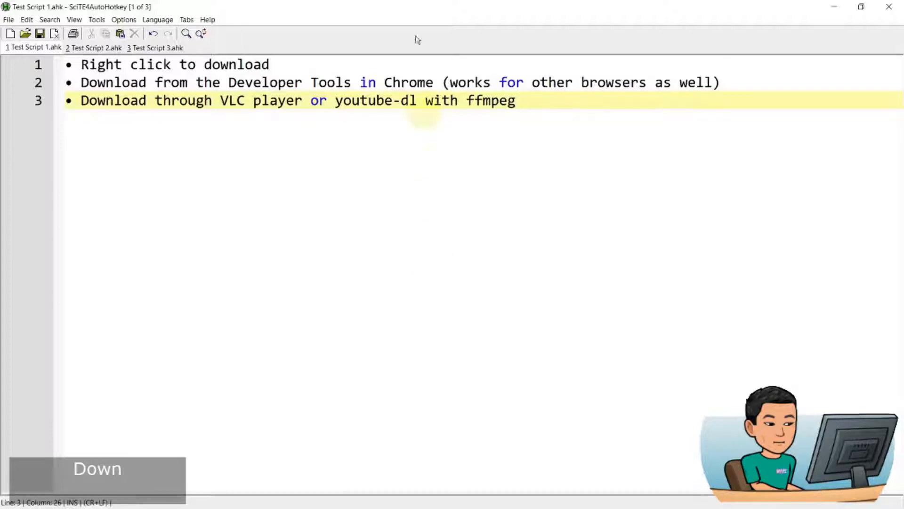
click(303, 65)
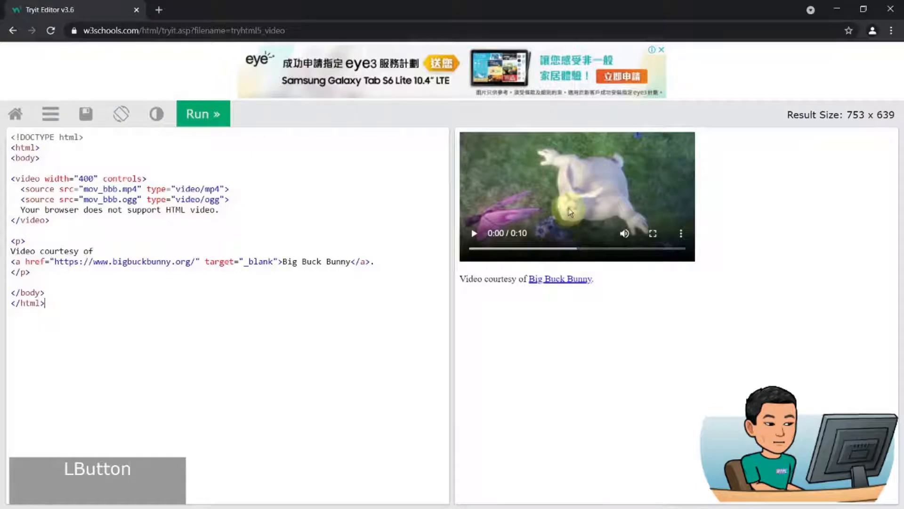
Step: Save the embedded Big Buck Bunny video from the W3Schools page to the Downloads folder as mov_bbb.mp4
right_click(586, 203)
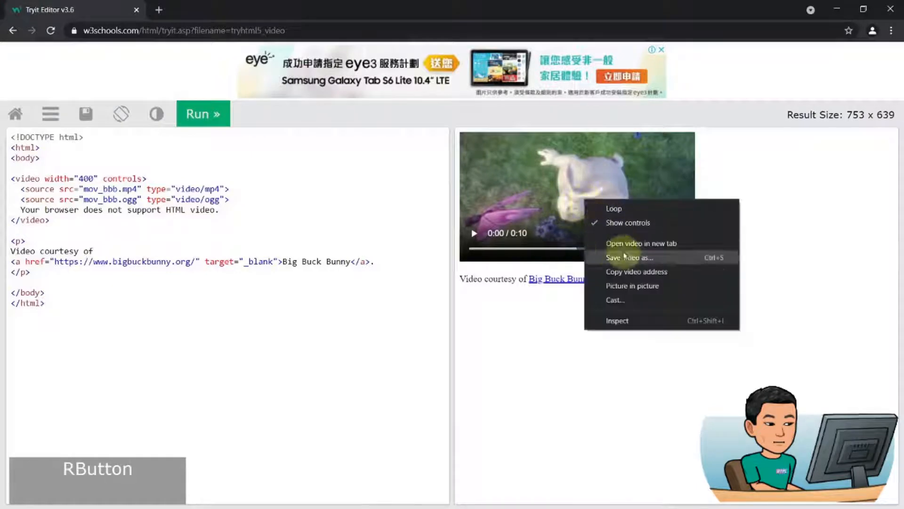
click(626, 257)
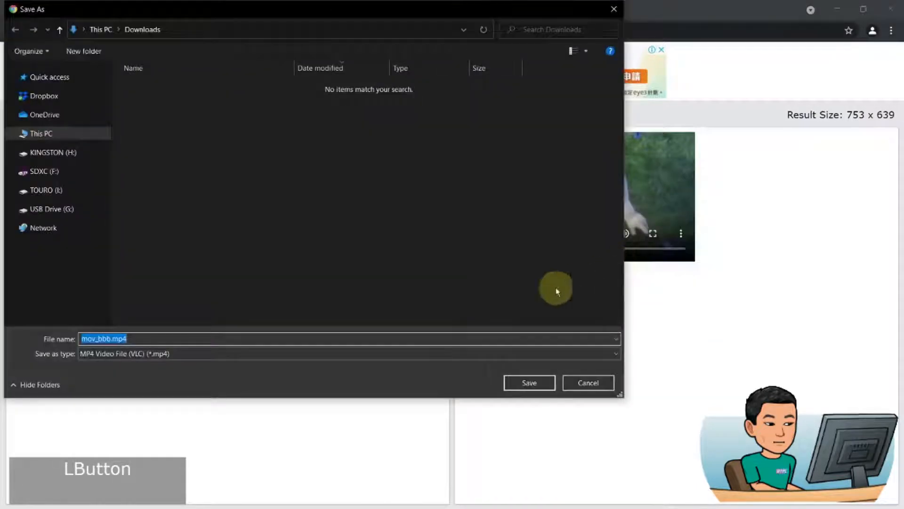
click(522, 382)
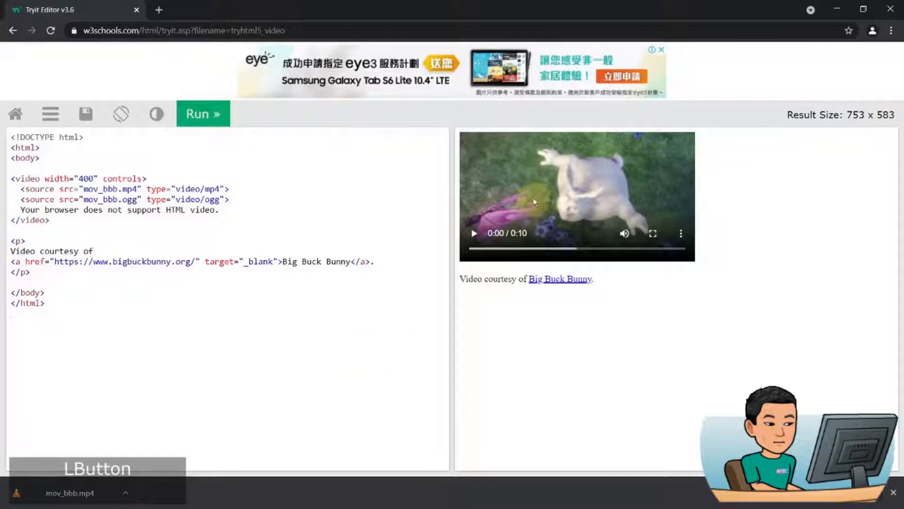
right_click(619, 213)
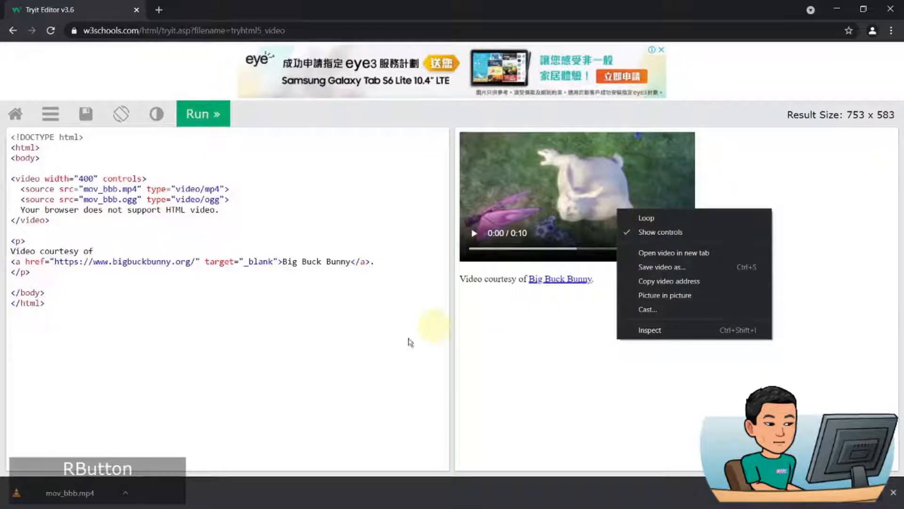
click(219, 351)
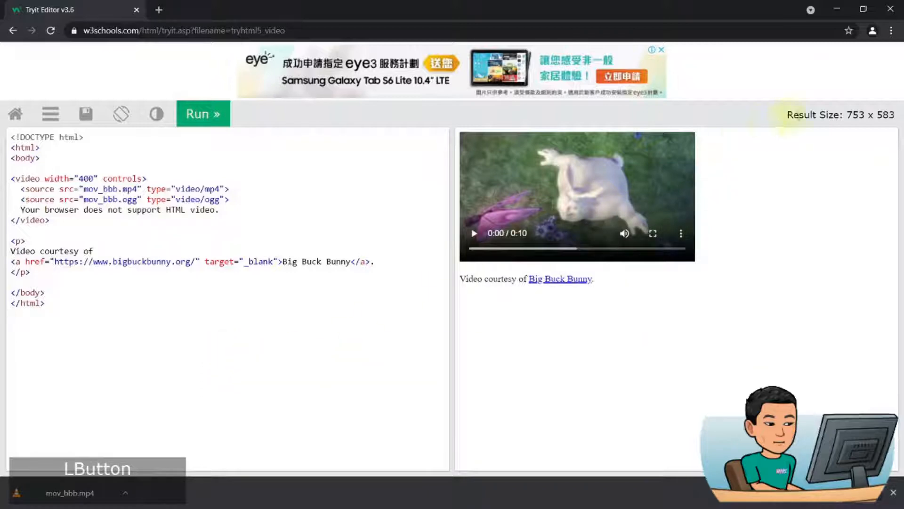
Step: Open the browser's Developer tools on the network request log and reload the W3Schools page to record its requests
click(890, 31)
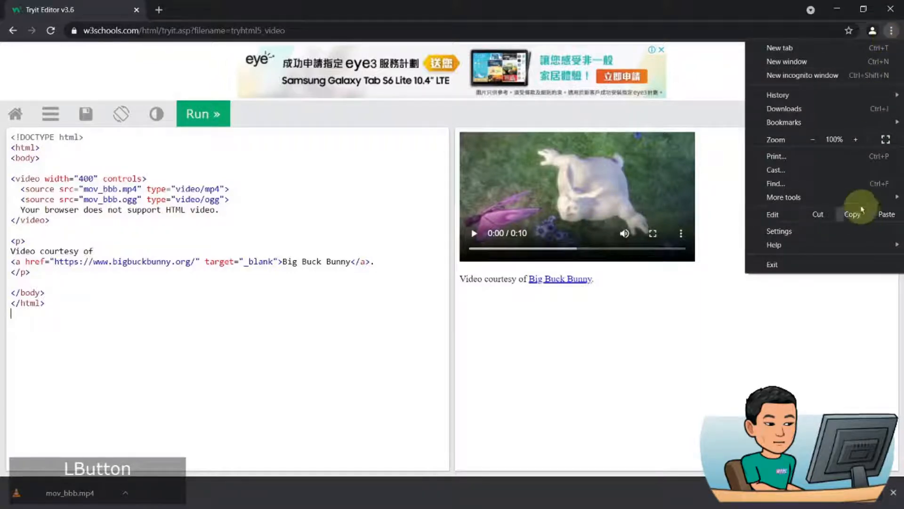
mouse_move(862, 196)
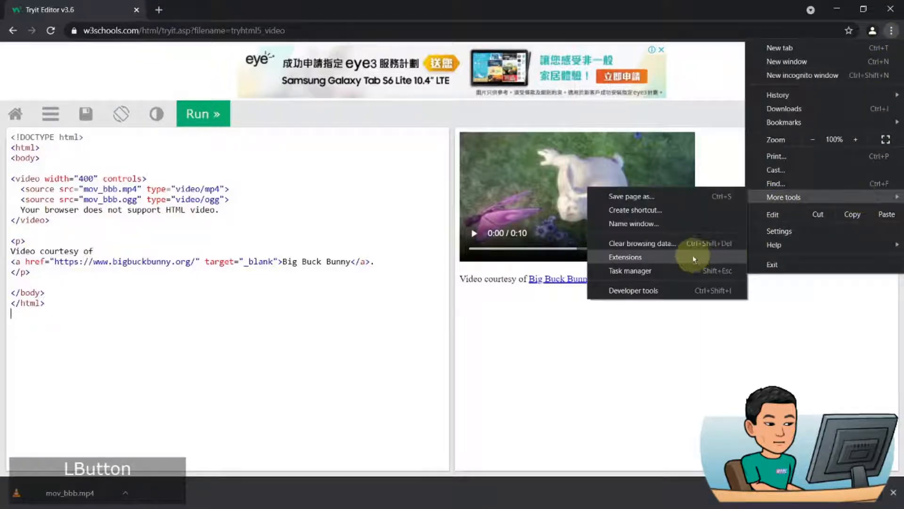
click(687, 289)
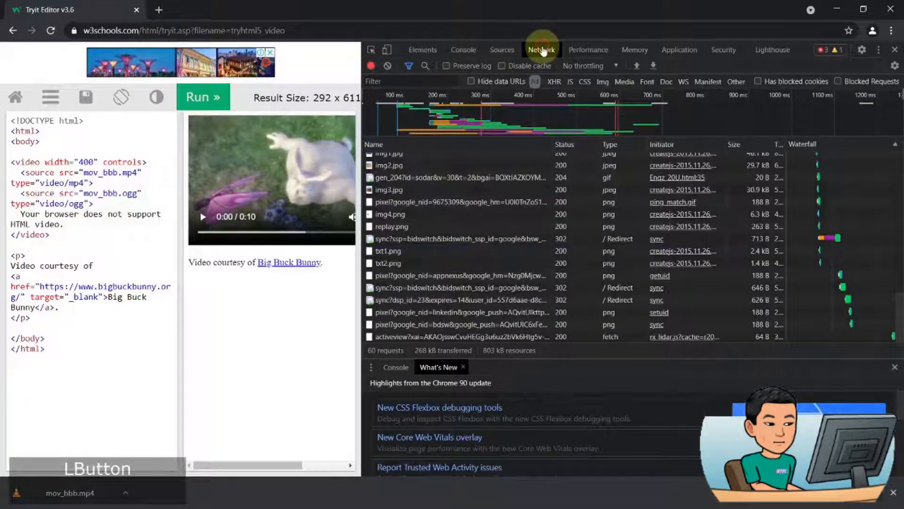
click(543, 50)
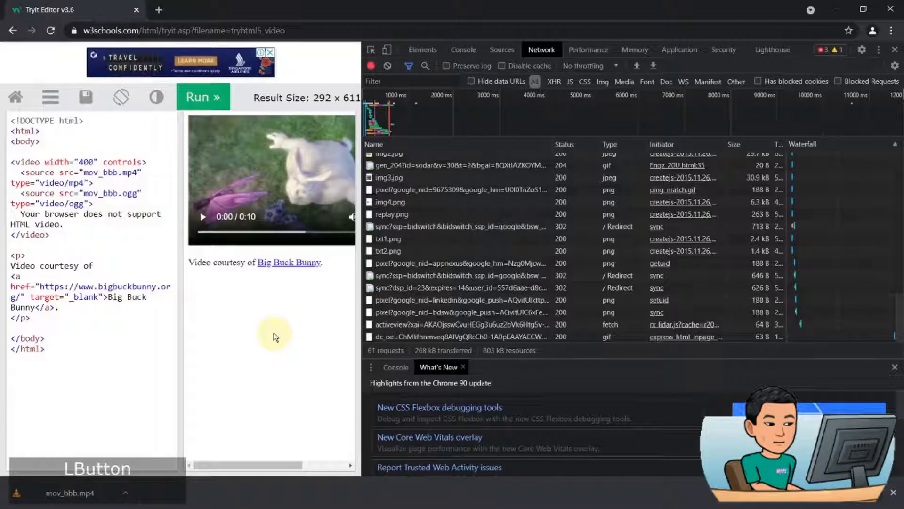
key(ctrl+r)
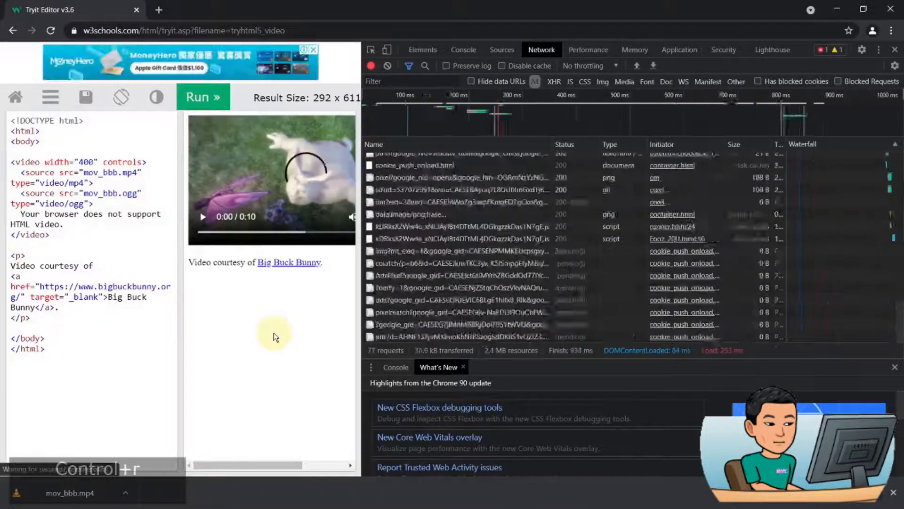
Step: Play the embedded video briefly, pause it, and filter the recorded network requests to Media only
click(201, 216)
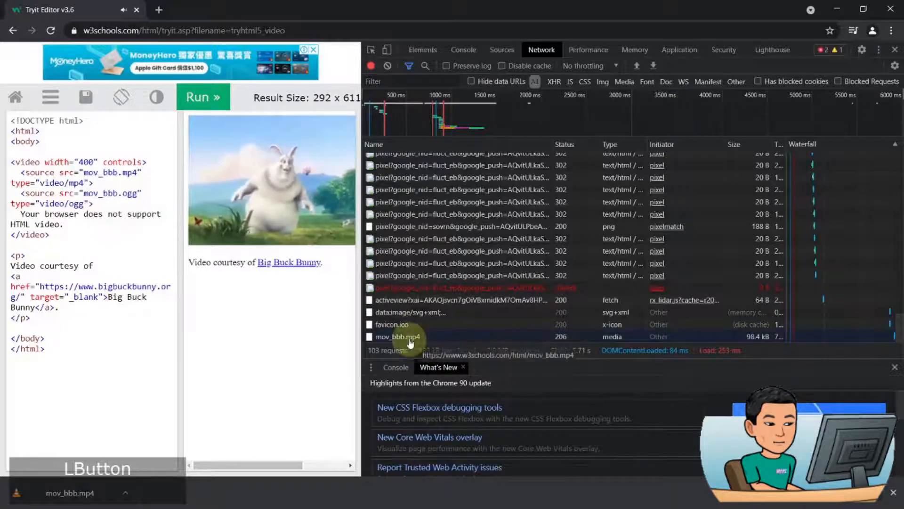
click(335, 214)
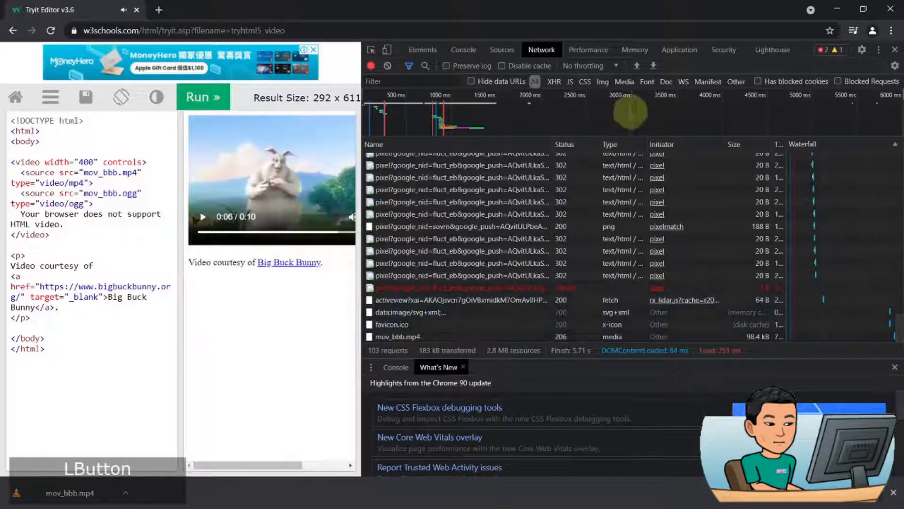
click(627, 82)
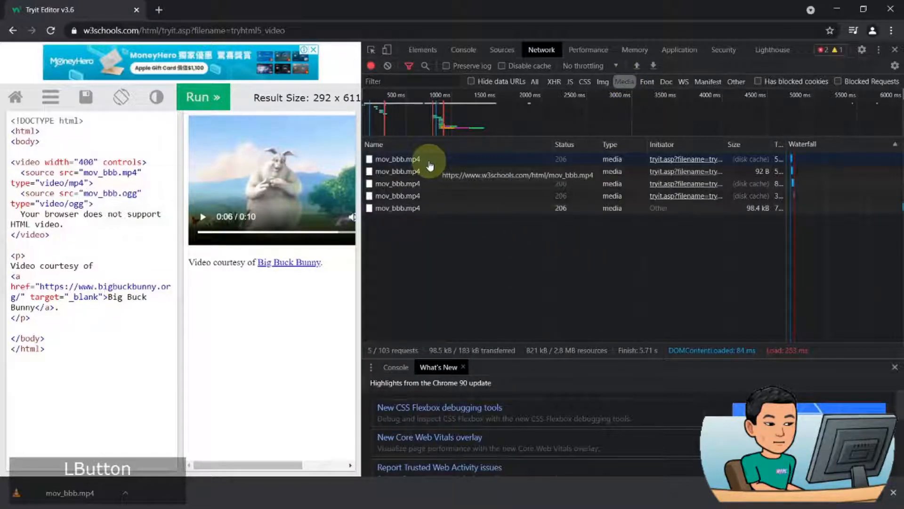
Step: Open the first mov_bbb.mp4 request in its own tab, pause it, and try saving the video before returning to the page
double_click(429, 163)
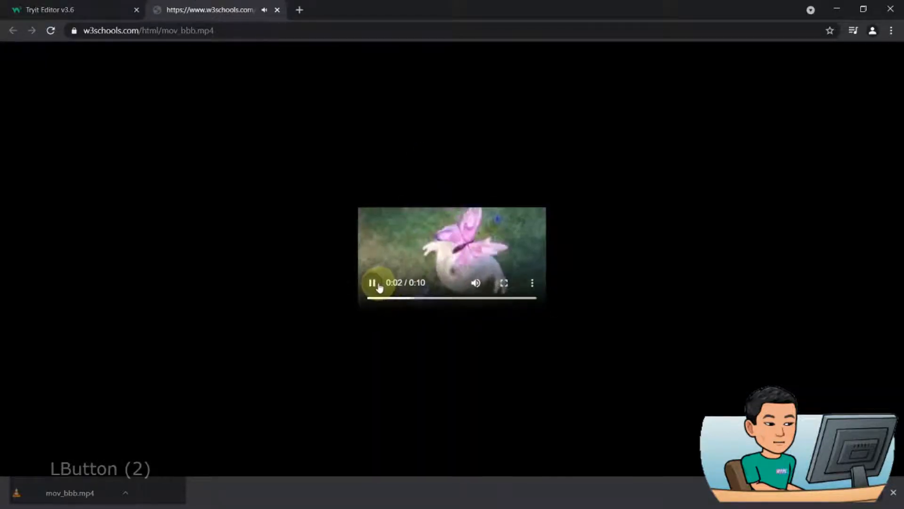
click(379, 287)
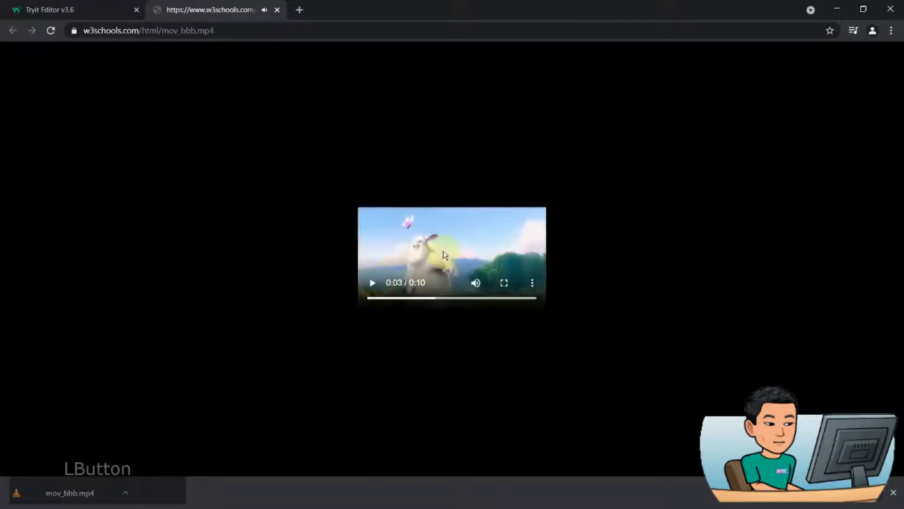
right_click(443, 251)
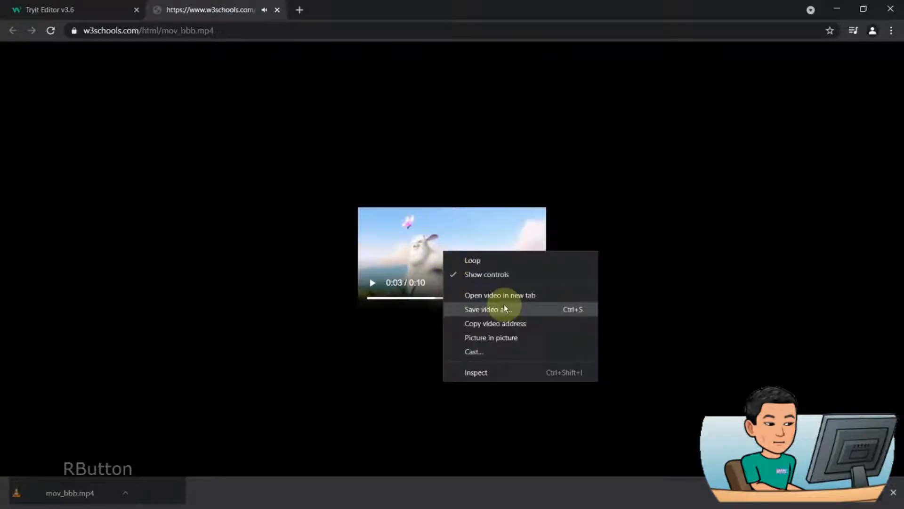
click(505, 309)
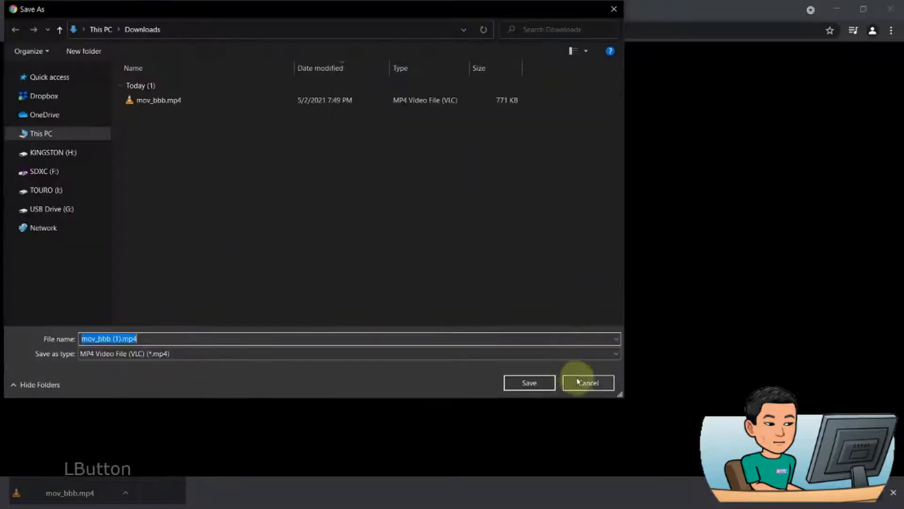
click(584, 381)
click(277, 10)
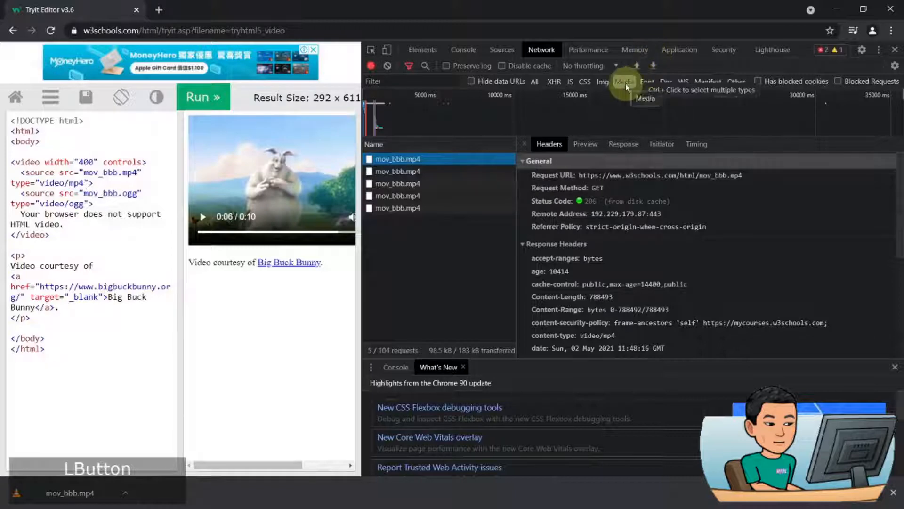
Step: Show all request types again and sort the network requests by size with the largest first
click(536, 82)
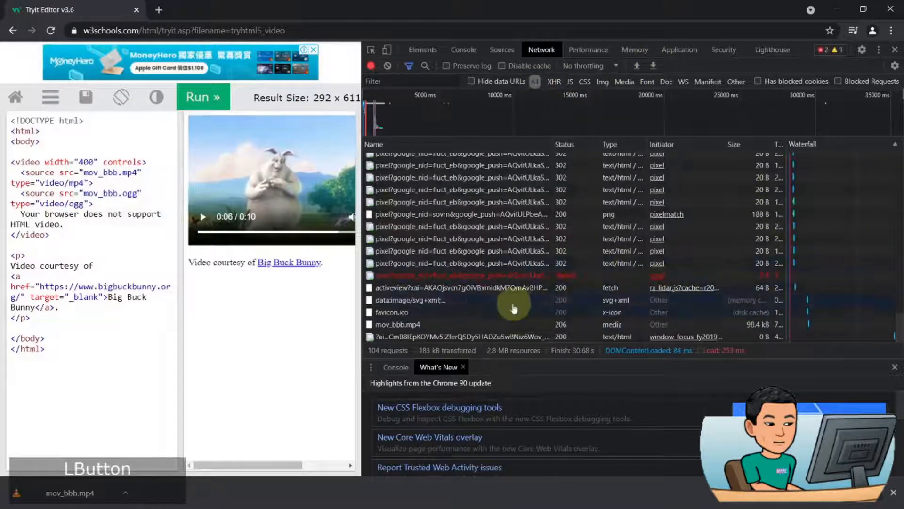
click(751, 145)
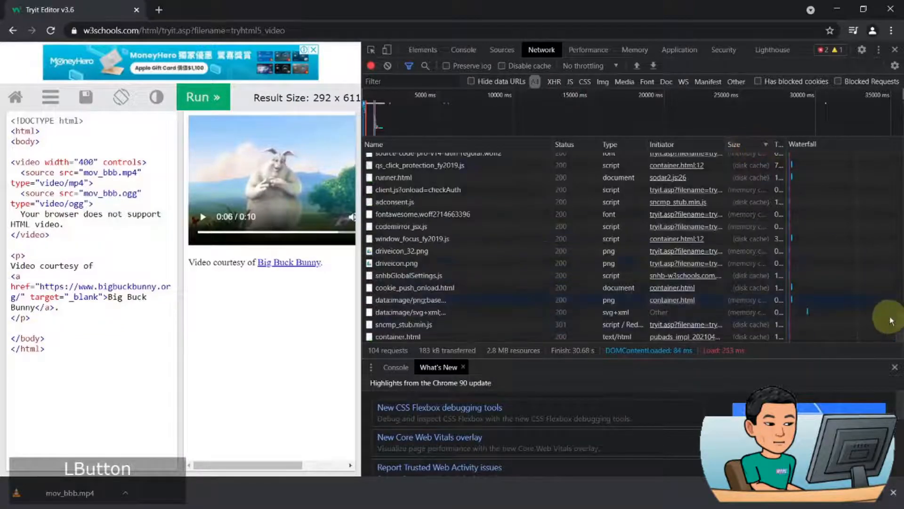
drag(900, 326, 882, 161)
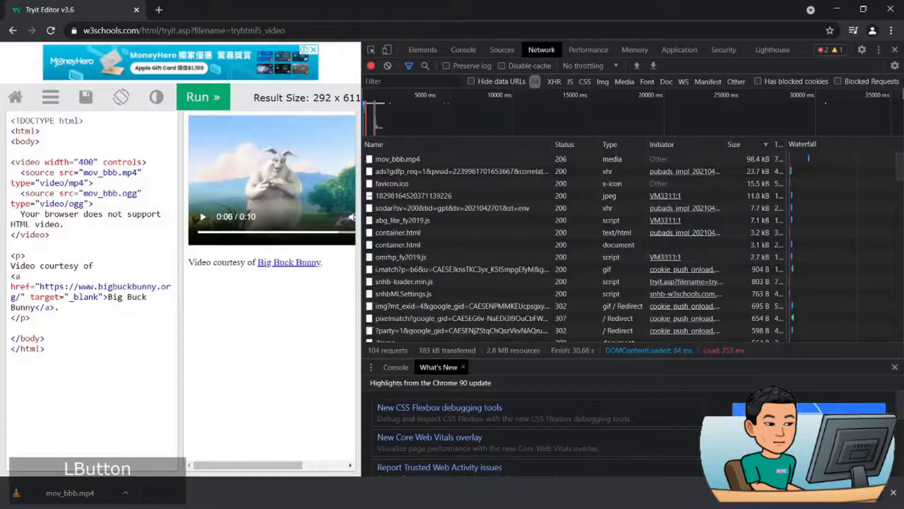
Step: Open the Bloomberg article on payment for order flow and the future of HFT, and locate its embedded Odd Lots player
drag(0, 174, 239, 101)
double_click(238, 102)
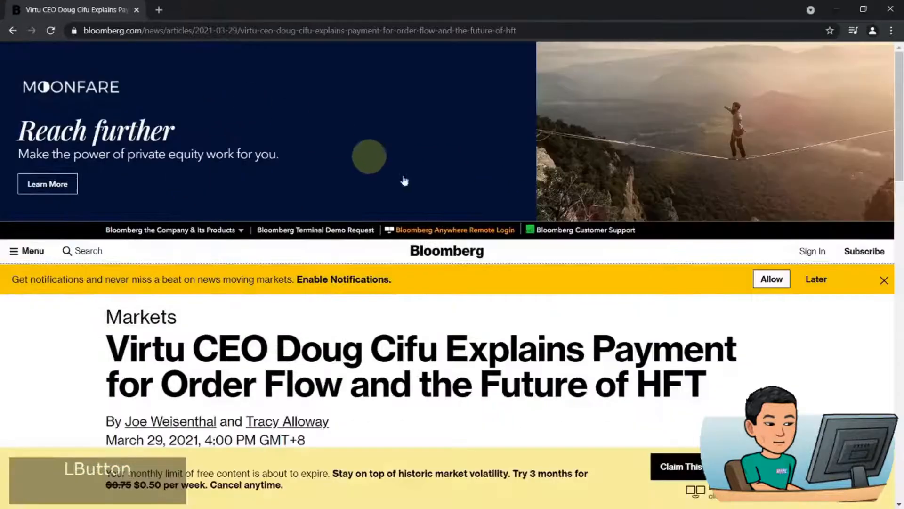
scroll(430, 346, down, 5)
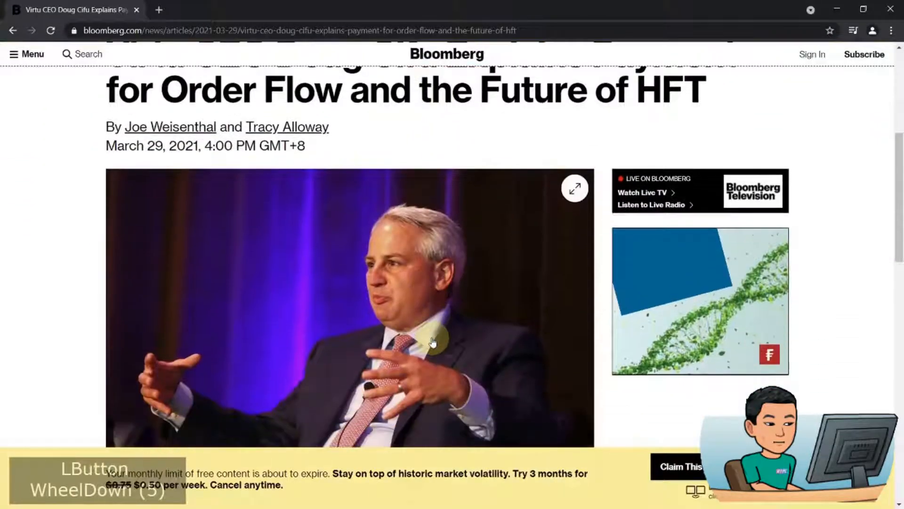
scroll(432, 341, down, 6)
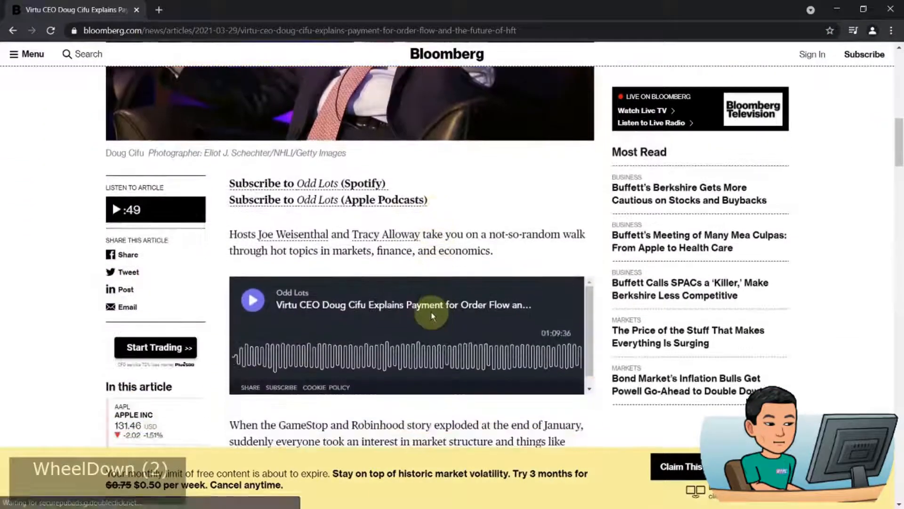
scroll(431, 315, down, 1)
click(418, 411)
scroll(417, 410, down, 1)
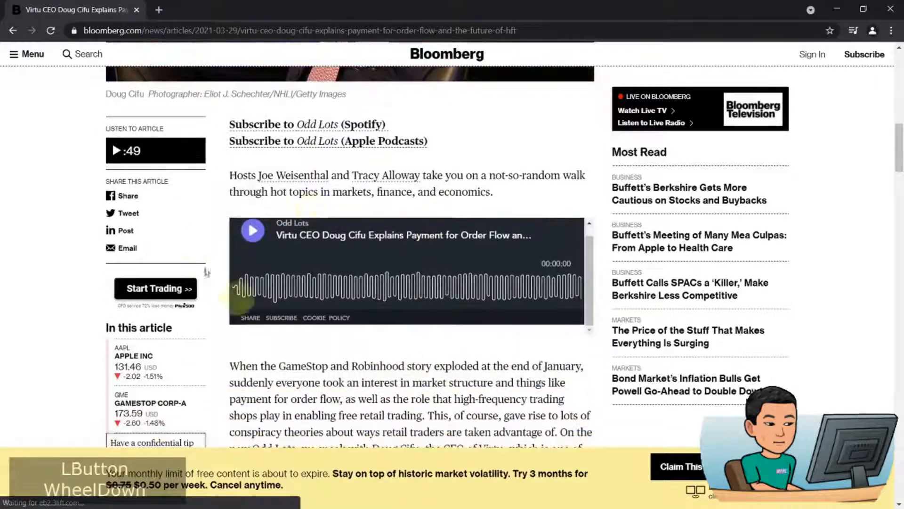
Step: Open the Developer tools on the Bloomberg article and reload the page to record its network requests
key(F12)
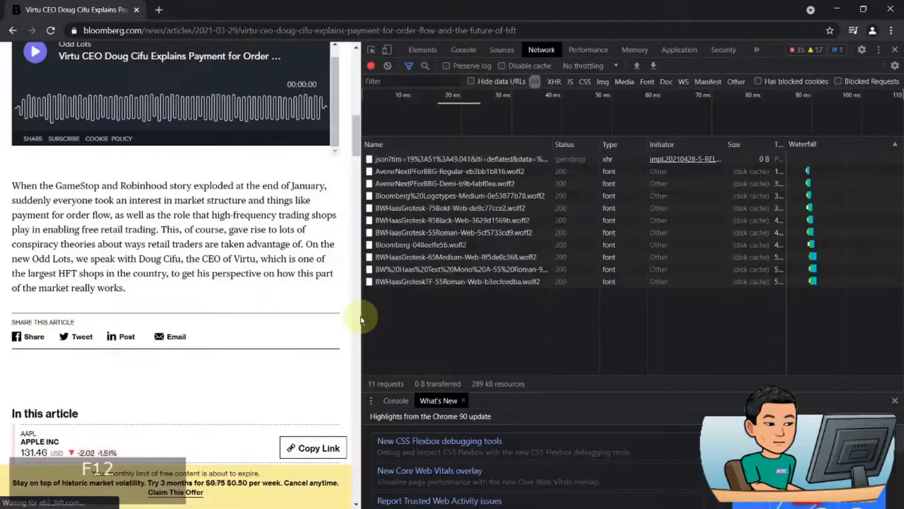
click(303, 265)
key(ctrl+r)
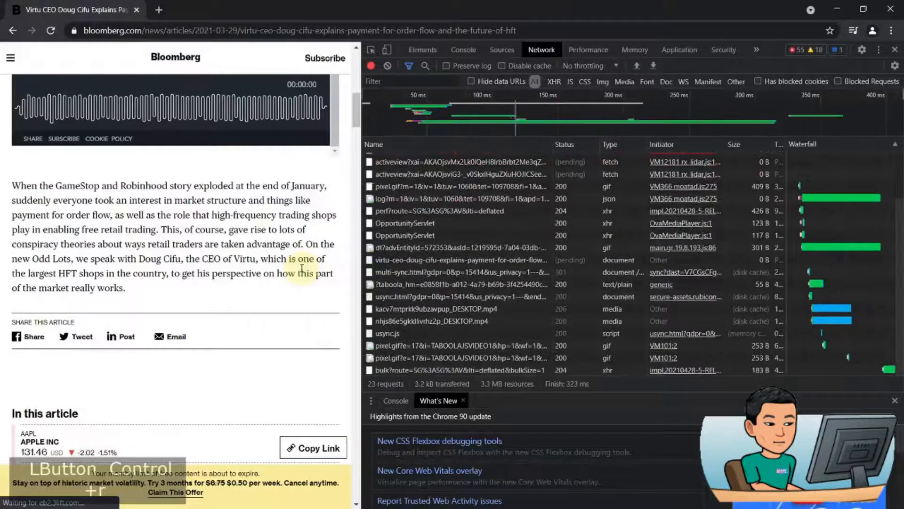
Step: Play the Odd Lots podcast briefly, pause it, and filter the article's network requests to Media only
scroll(42, 297, down, 5)
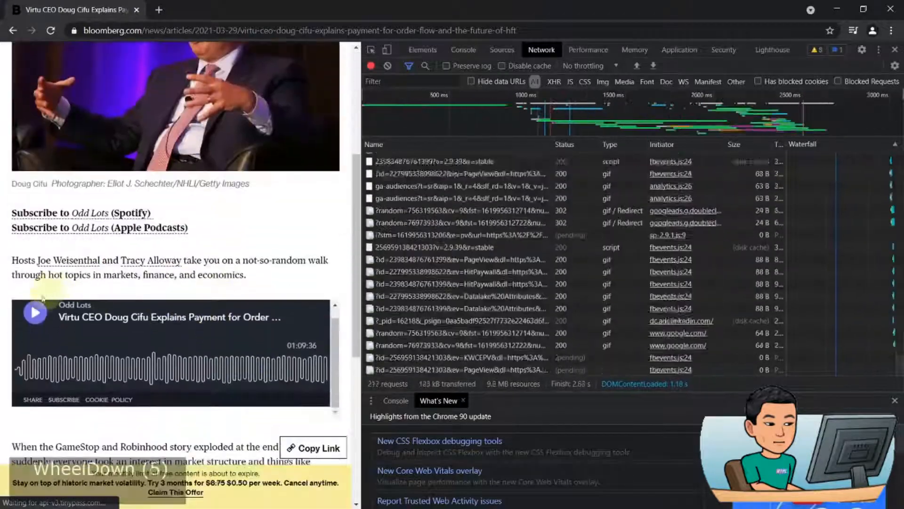
click(36, 312)
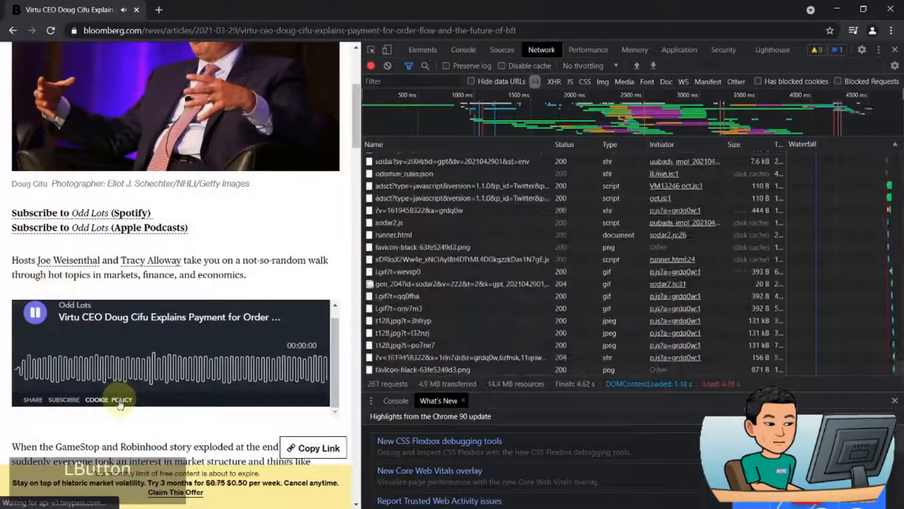
click(40, 311)
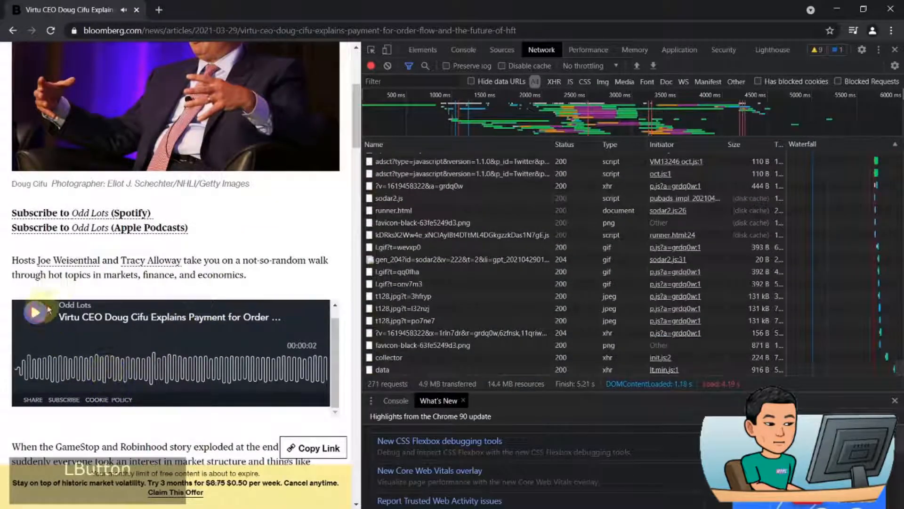
click(628, 81)
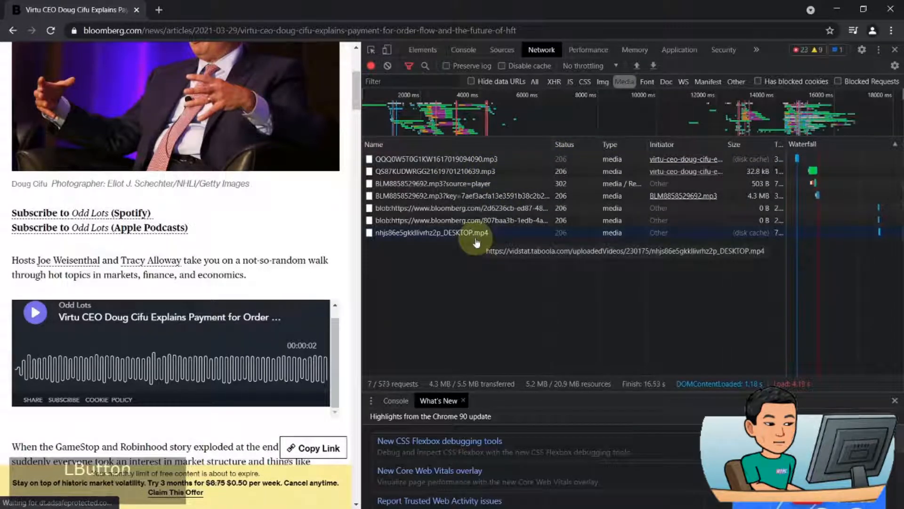
Step: Open the nhjs86e5gkkllivrhz2p_DESKTOP.mp4 request in its own tab and pause playback to check what it contains
double_click(476, 233)
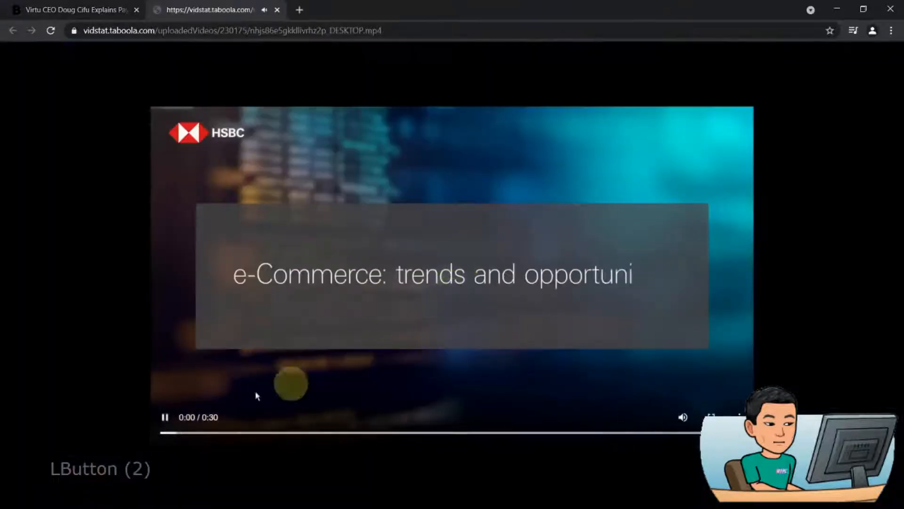
click(165, 417)
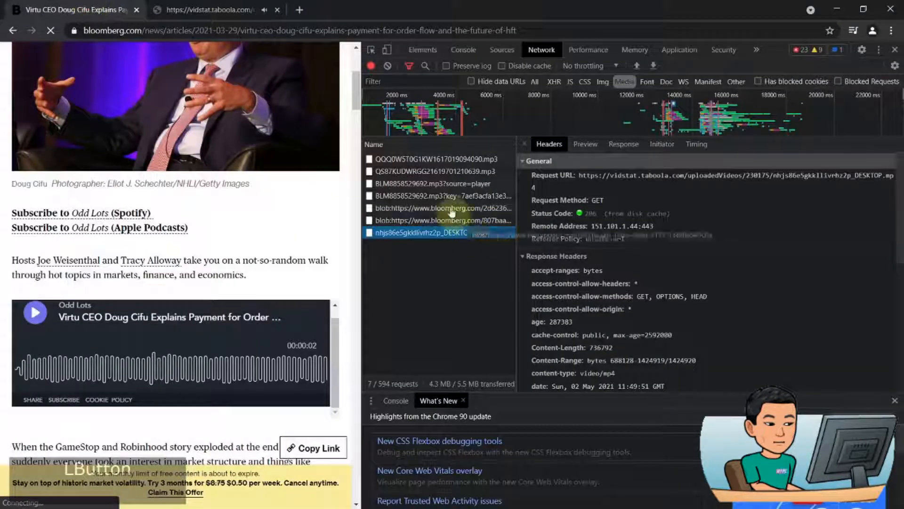
Step: Download QQQ0W5T0G1KW1617019094090.mp3 from the article's media requests, and play it briefly from the Downloads folder to check its content
click(461, 171)
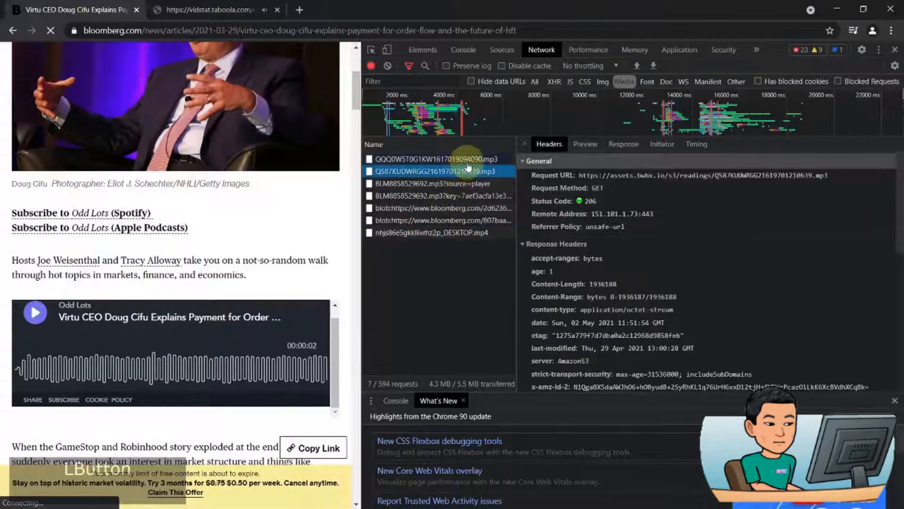
double_click(466, 159)
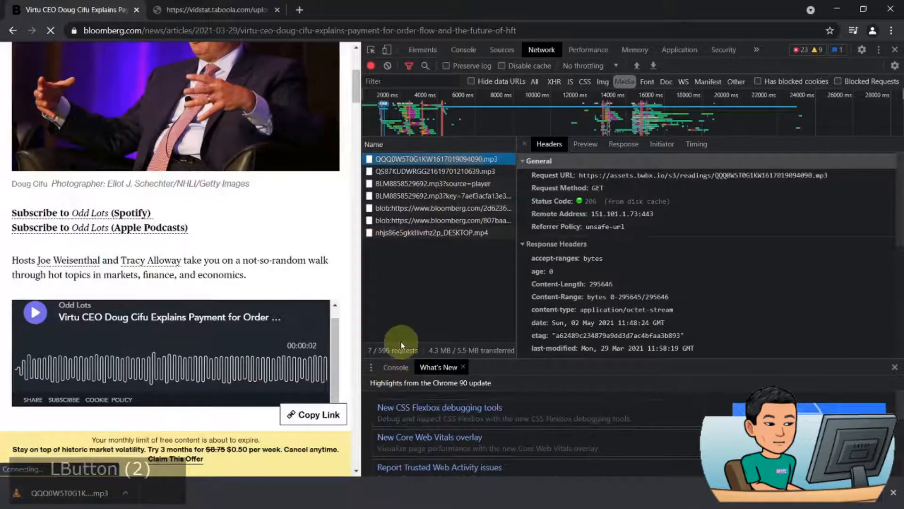
key(super+w)
key(super+shift+Right)
key(End)
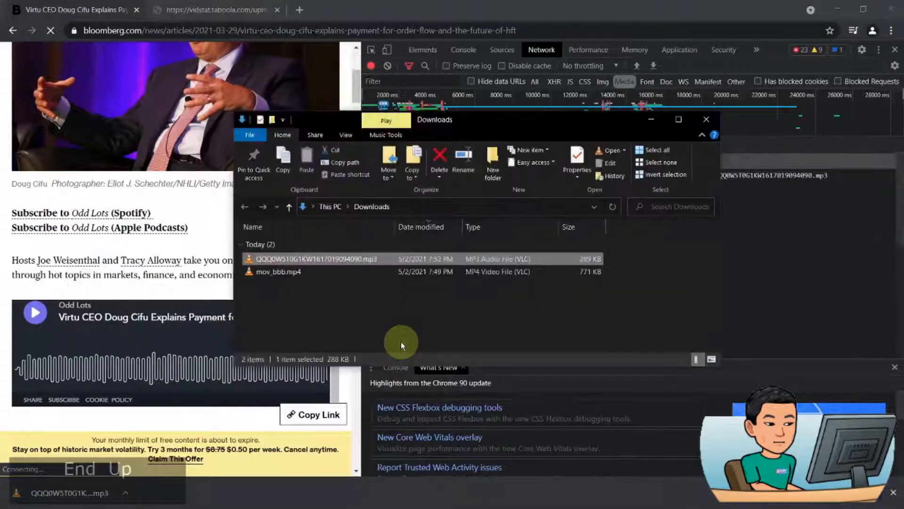
key(Up)
key(Return)
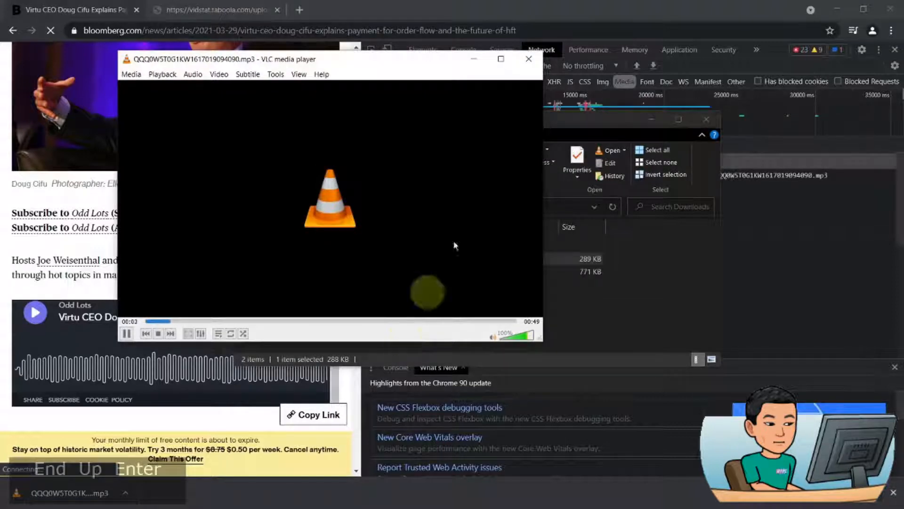
click(528, 59)
click(504, 5)
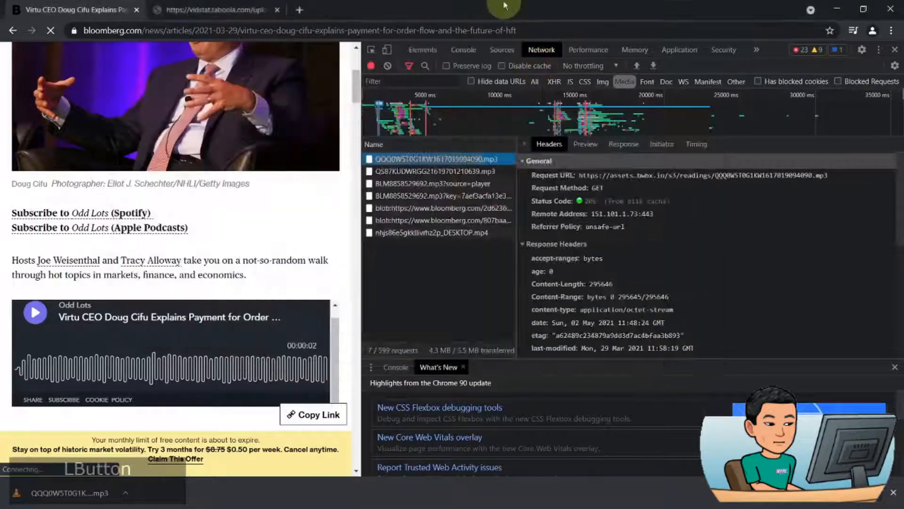
Step: Download QS87KUDWRGG21619701210639.mp3 from the media requests, and play it briefly from the Downloads folder to check its content
double_click(464, 174)
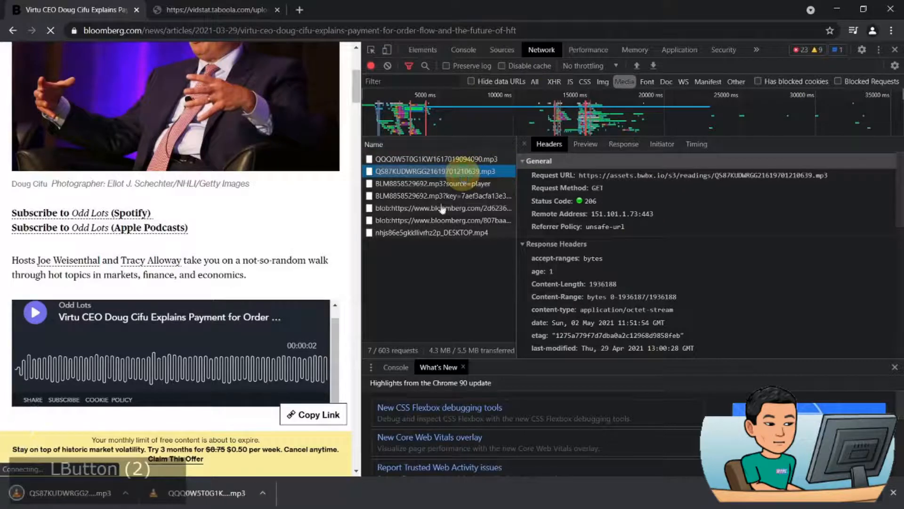
key(super+w)
click(455, 306)
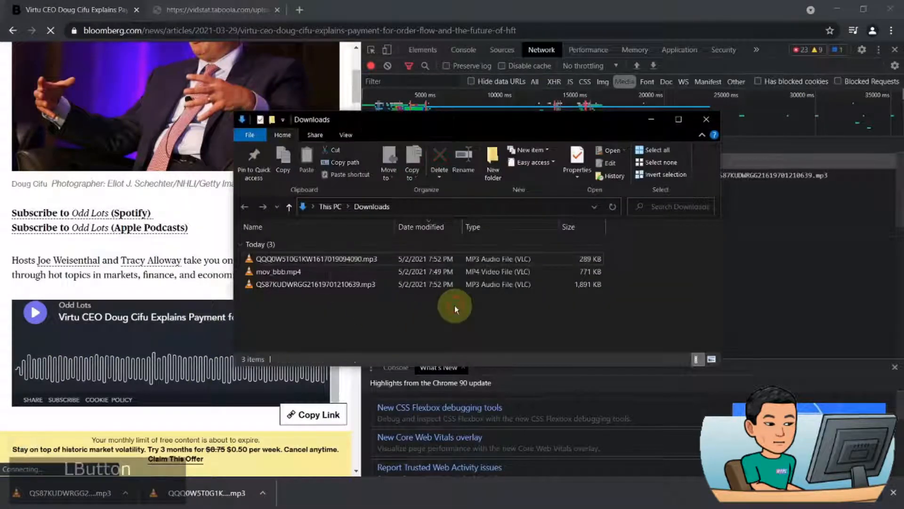
key(Down)
key(Down)
key(Return)
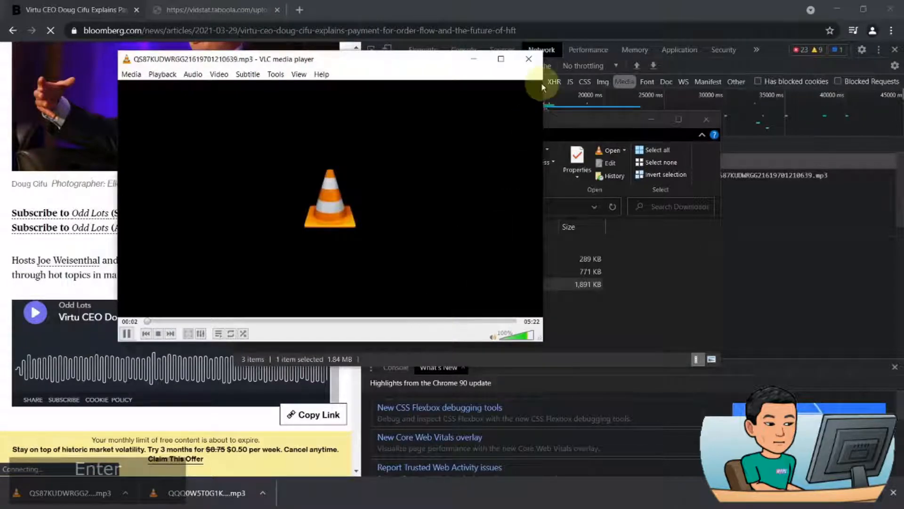
click(529, 59)
click(480, 10)
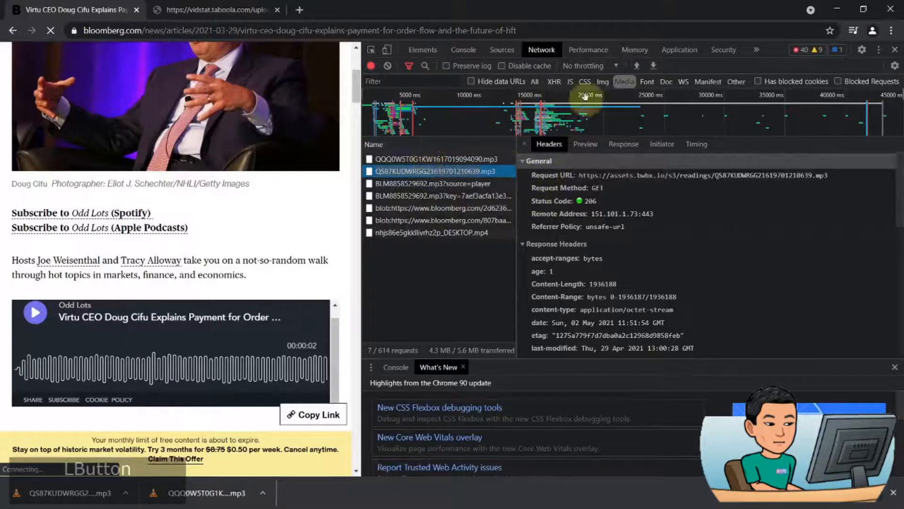
Step: Show all the article's network requests sorted by size, largest first, and open the BLM8858529692.mp3 request in its own tab
click(538, 81)
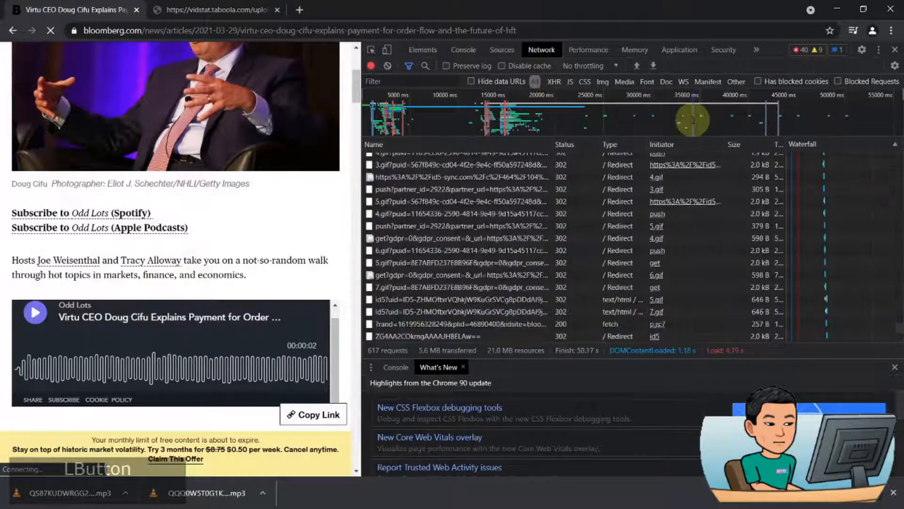
click(749, 144)
drag(900, 328, 886, 144)
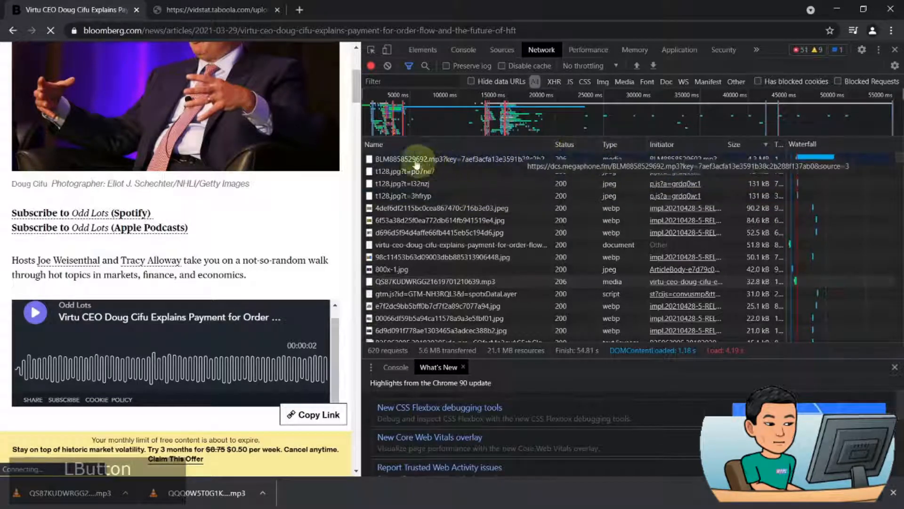
double_click(446, 161)
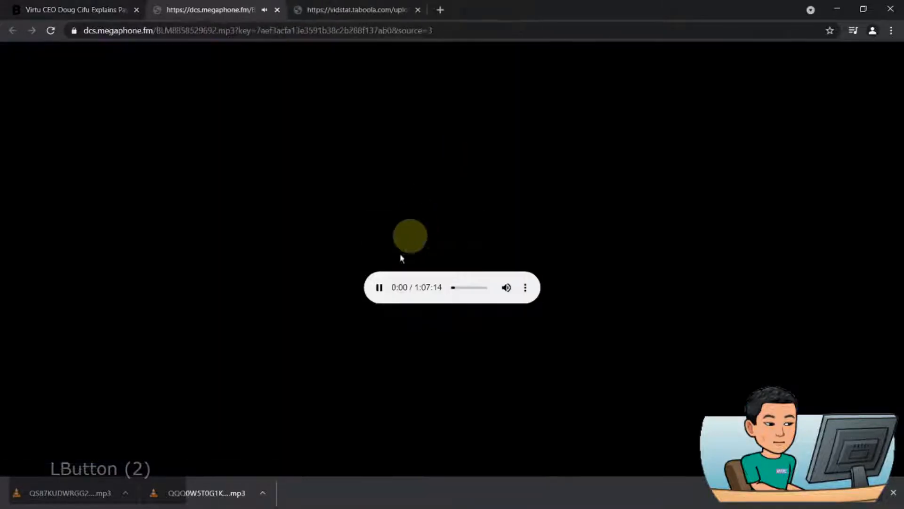
Step: Skip to about 15:23 in the podcast audio and pause it, open and cancel its save dialog, and return to the Bloomberg article
click(462, 287)
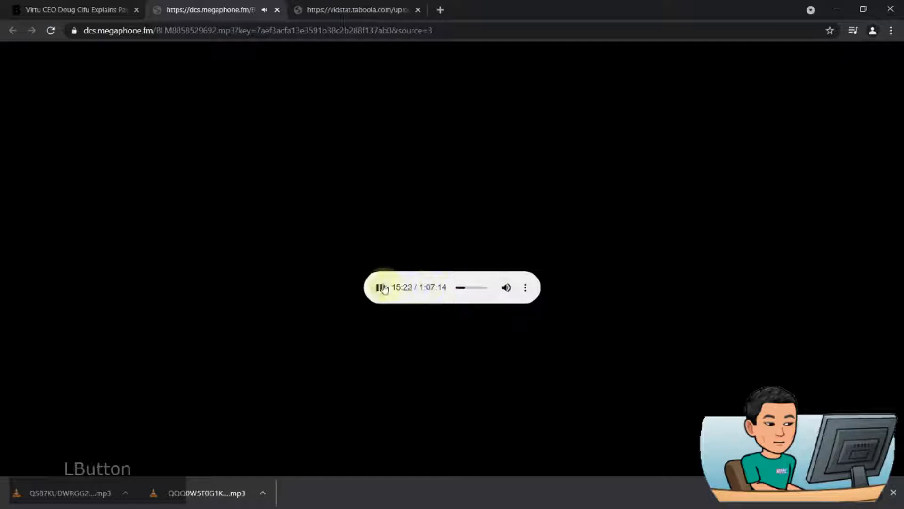
click(381, 287)
right_click(419, 246)
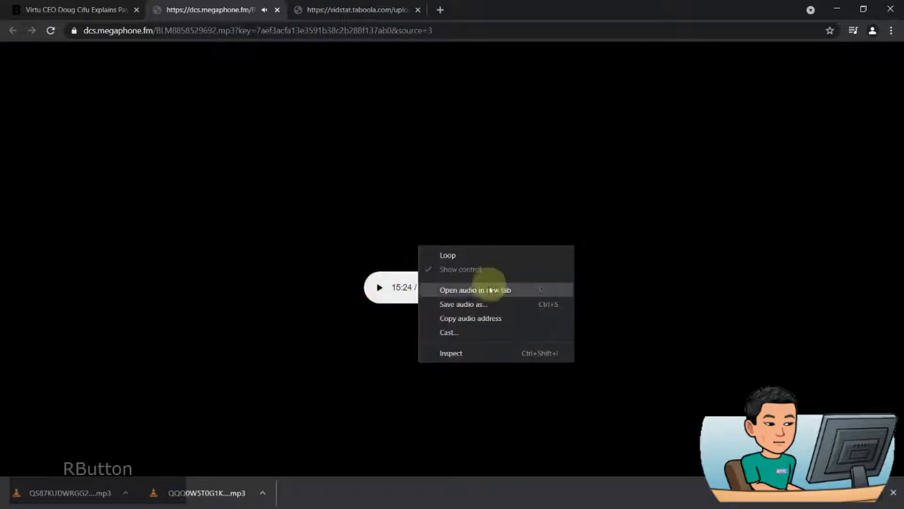
click(489, 304)
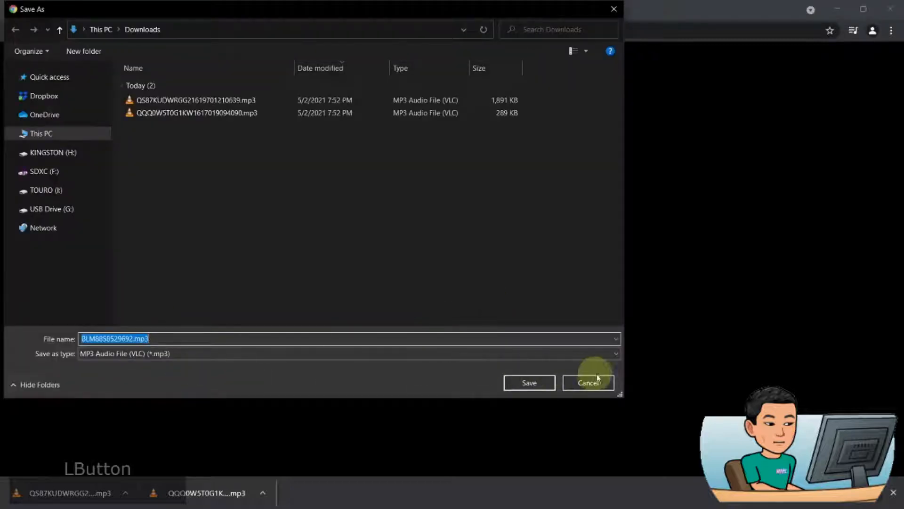
click(580, 385)
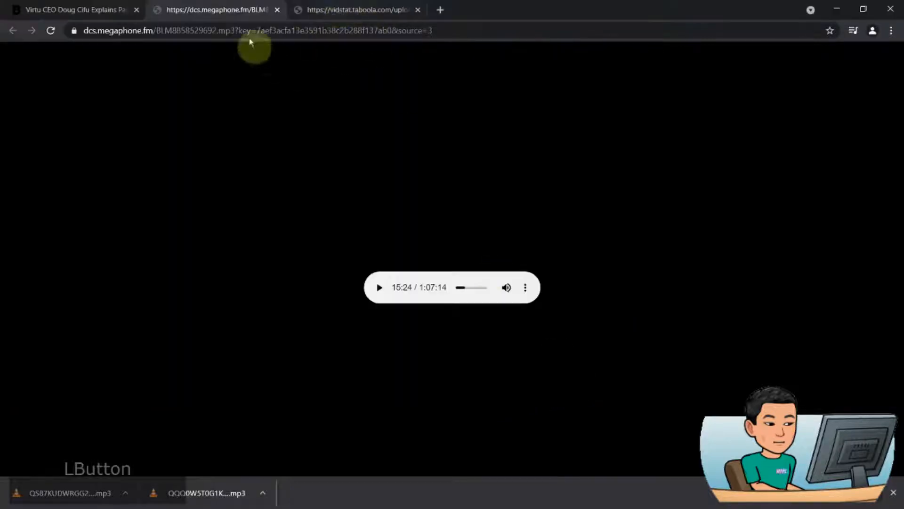
click(101, 10)
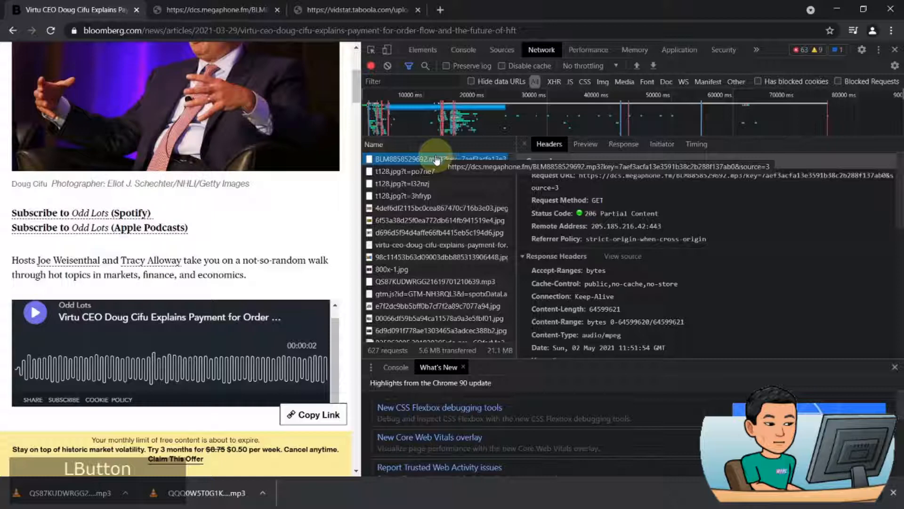
Step: Search Google in a new tab for "what is an m3u8 file" and read the featured definition
key(ctrl+t)
text(whati)
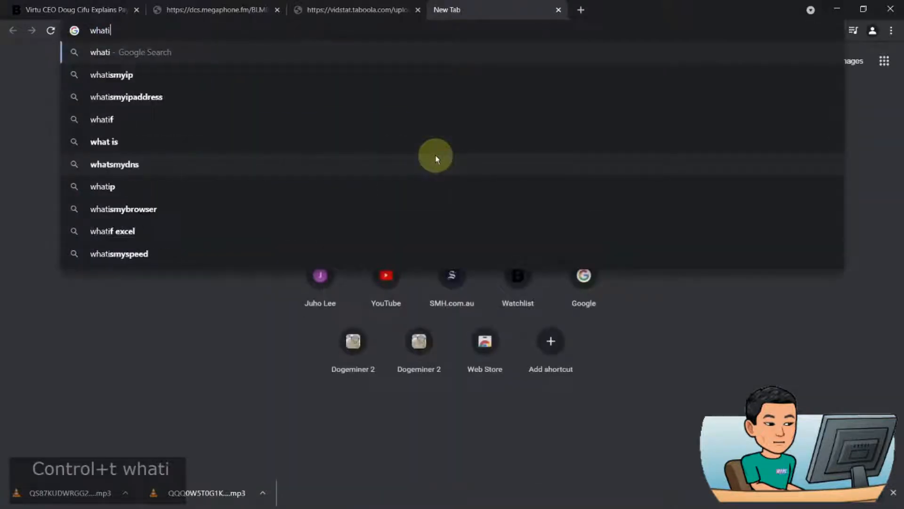
key(BackSpace)
text(is an m3u8 file)
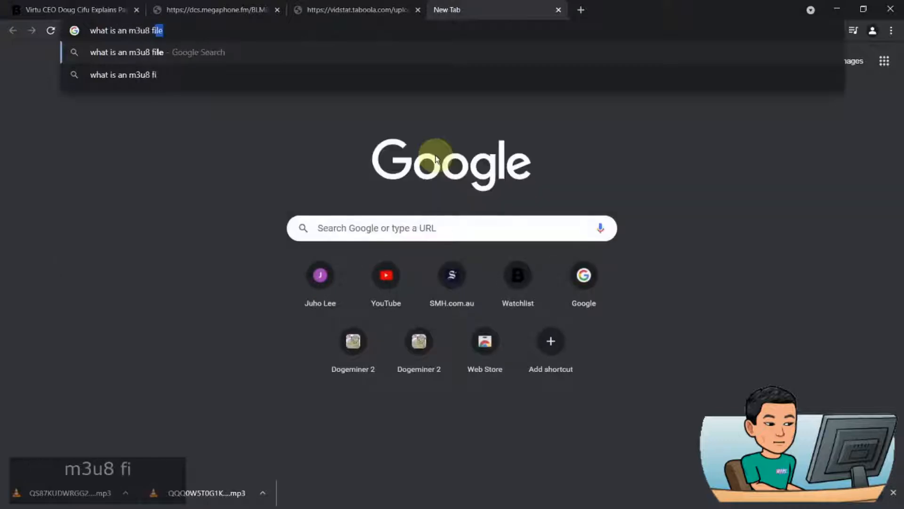
key(Return)
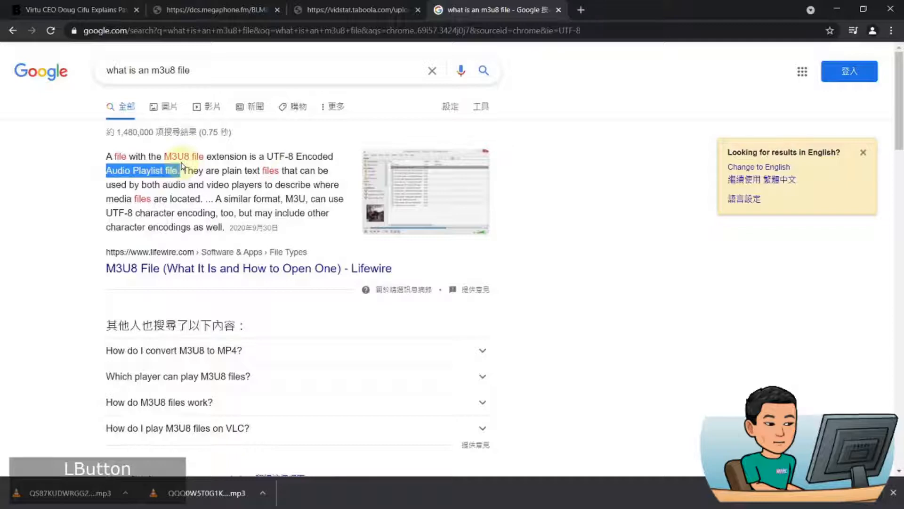
Step: Search in a new tab for "what is an m4s" and highlight the phrase about individual media segments in the featured answer
key(ctrl+t)
text(what is an m)
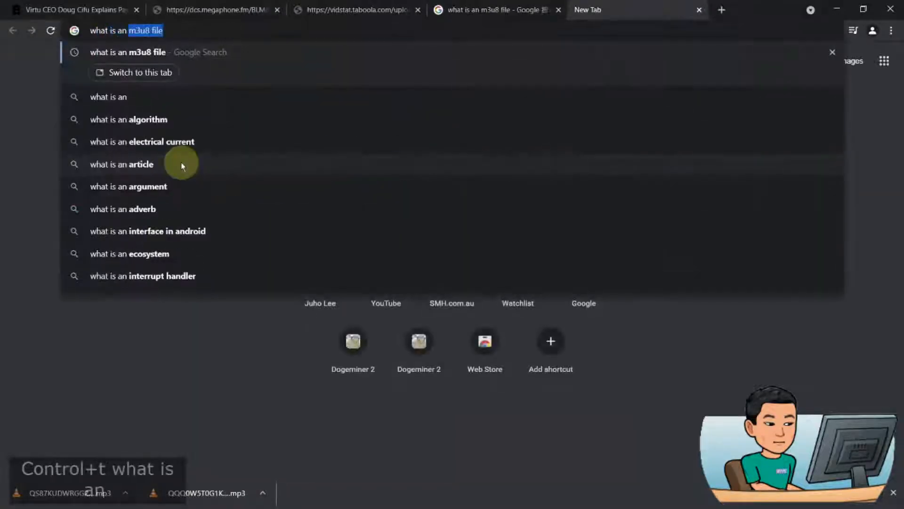
text(4s)
key(Return)
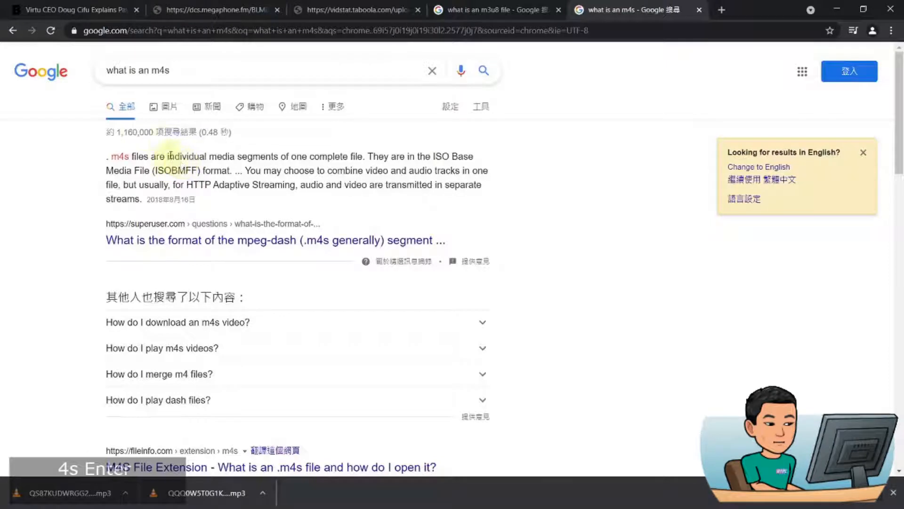
drag(171, 155, 243, 155)
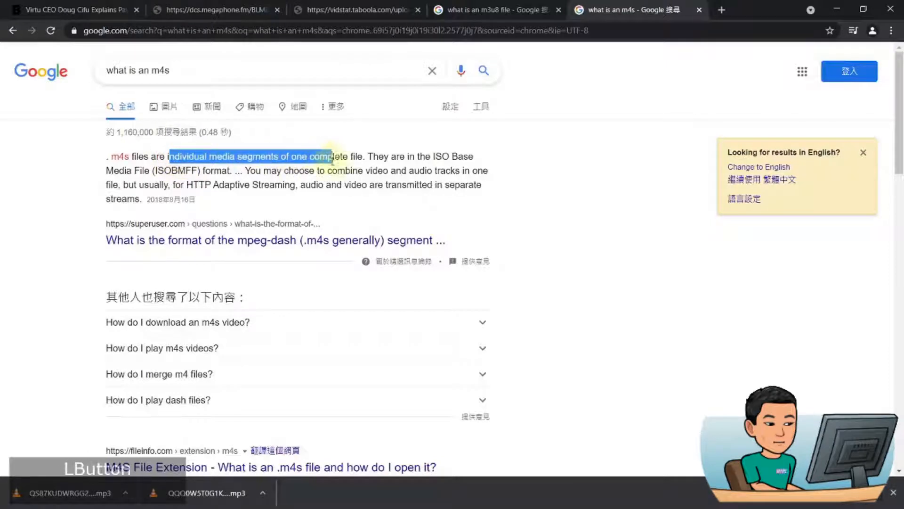
Step: Search in another new tab for "what is ts file" to look up the format
key(ctrl+t)
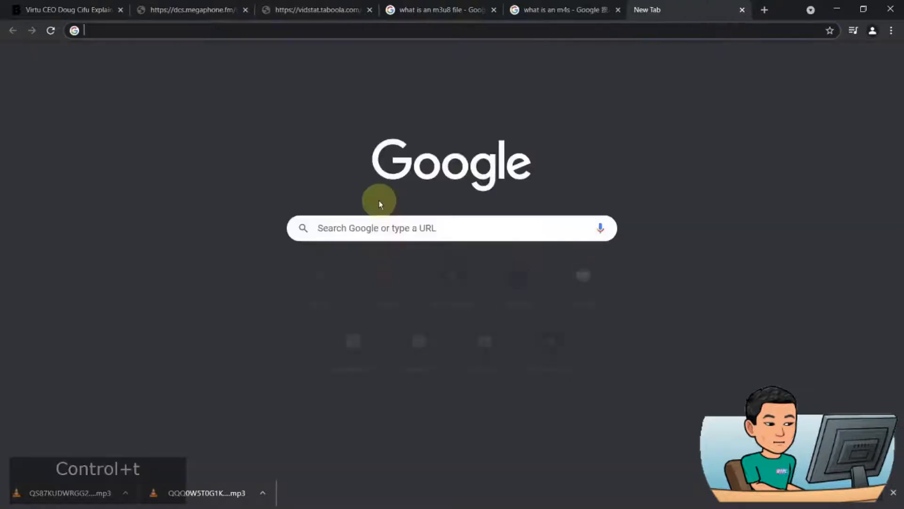
text(what is ts mea)
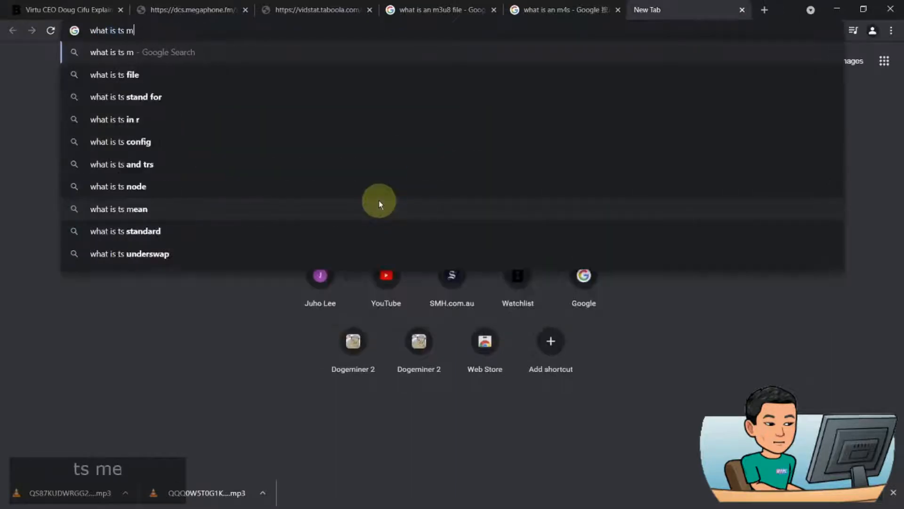
key(BackSpace)
key(BackSpace)
key(BackSpace)
text(file)
key(Return)
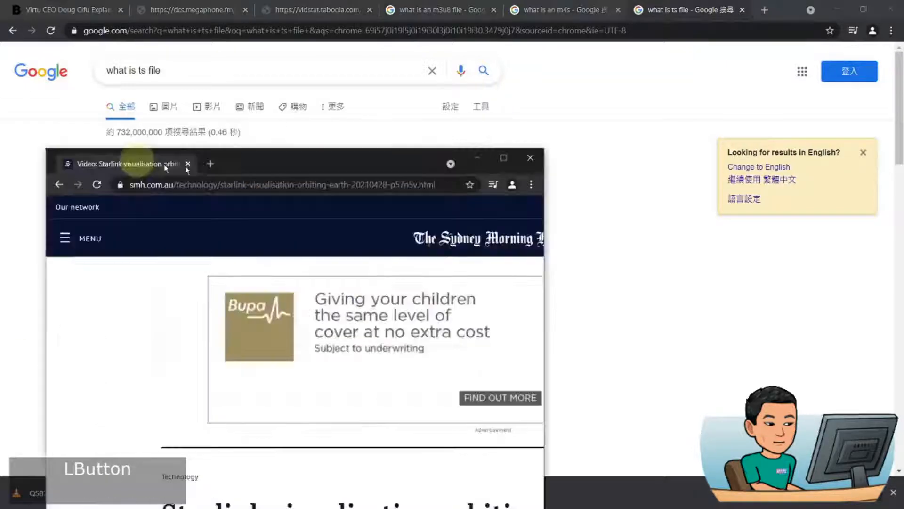
Step: Bring up the Sydney Morning Herald Starlink video page, open the Developer tools on it, and reload it to record its network requests
drag(165, 166, 265, 202)
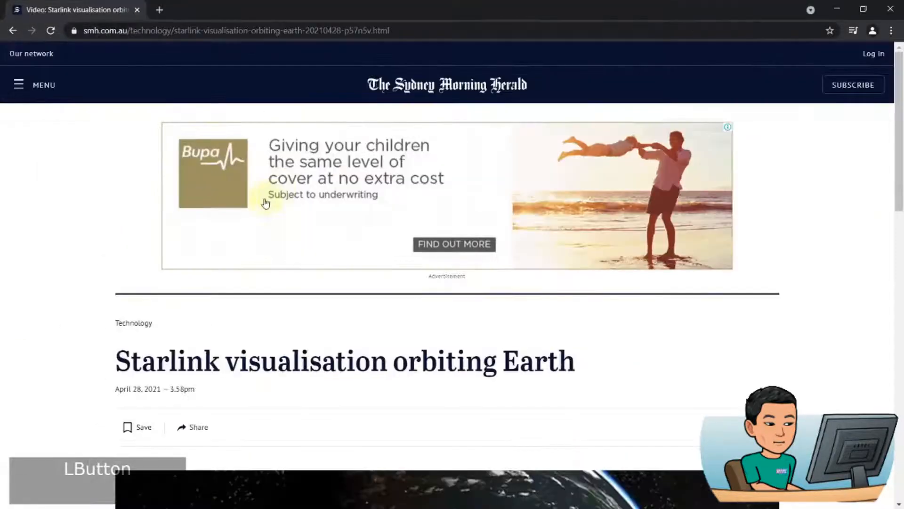
scroll(132, 329, down, 7)
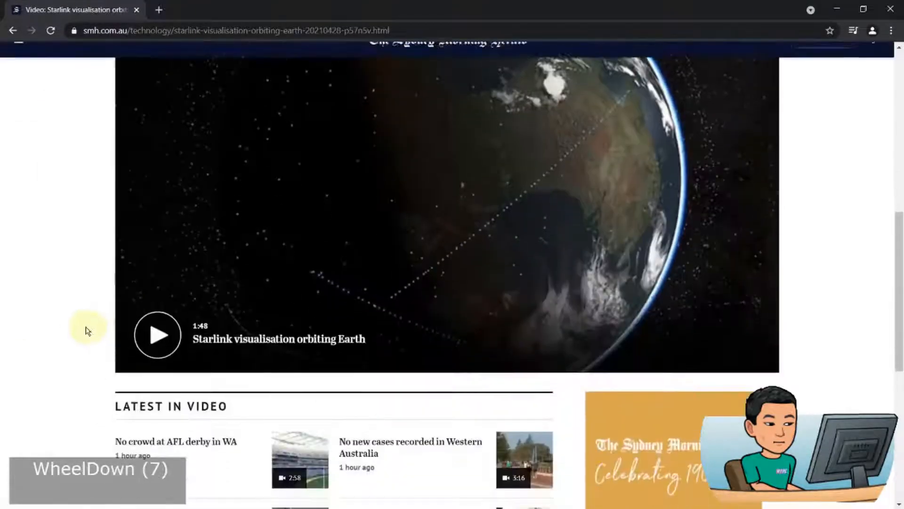
scroll(78, 325, up, 1)
click(72, 320)
key(F12)
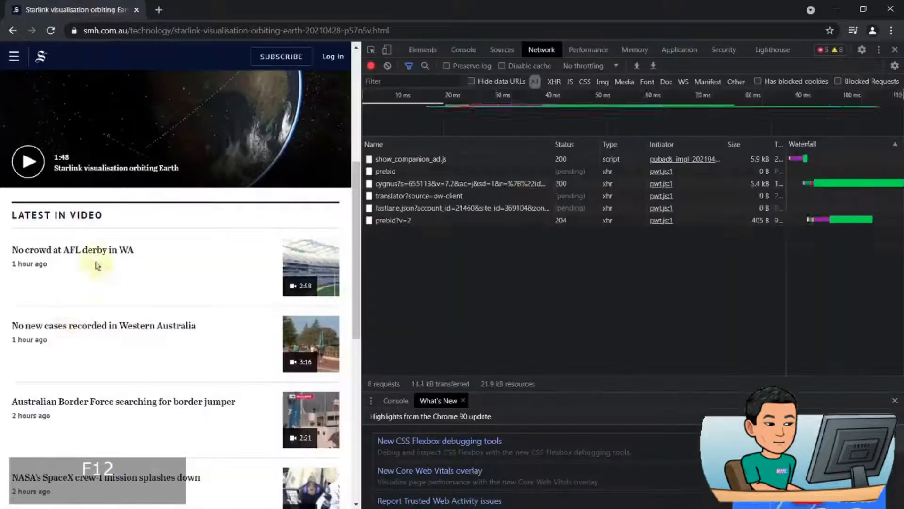
key(ctrl+r)
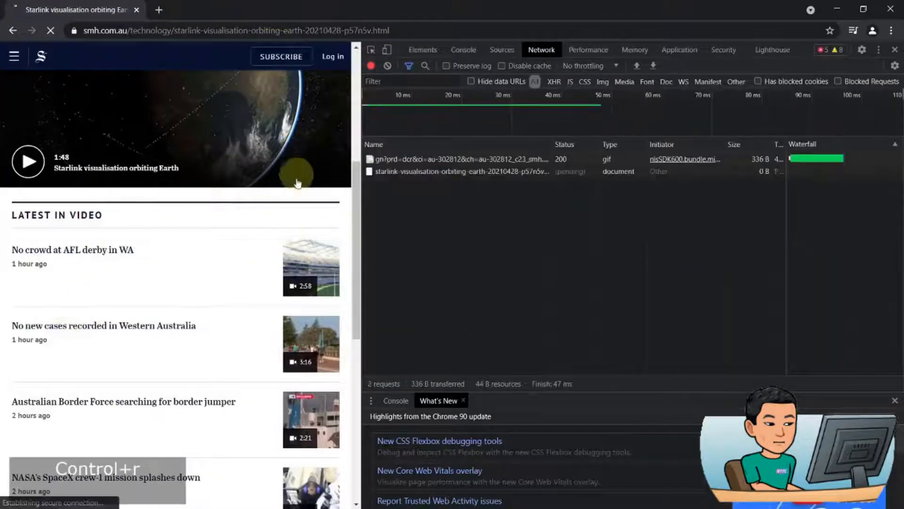
Step: Play the Starlink video and examine its network requests, first sorted by largest size and finally filtered to Media only
scroll(145, 347, up, 3)
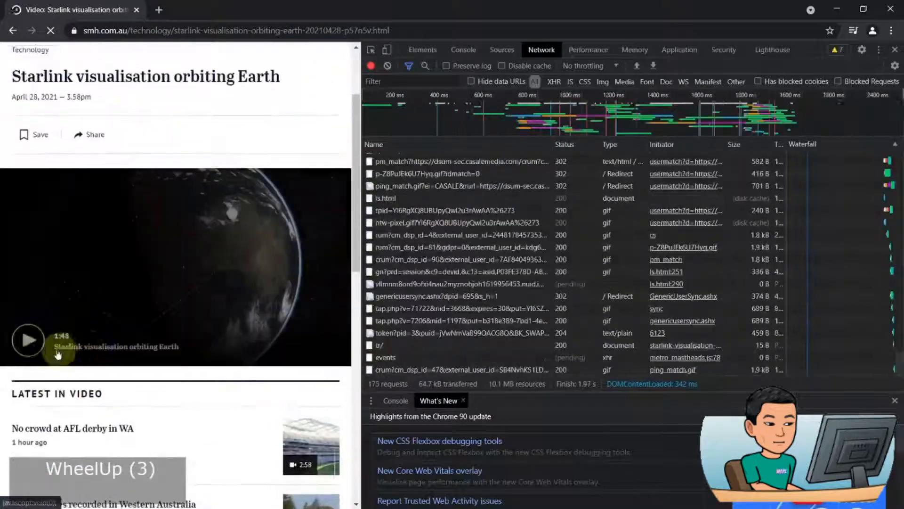
click(28, 341)
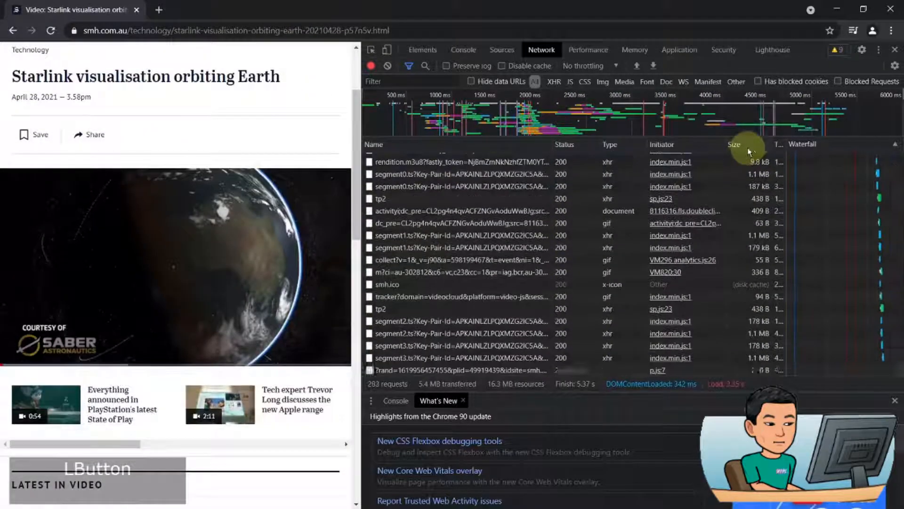
click(751, 143)
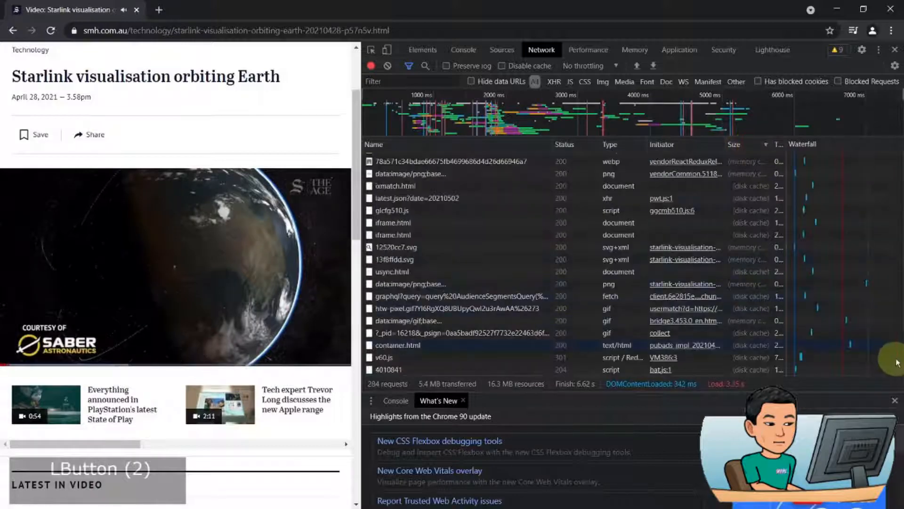
drag(902, 374, 899, 148)
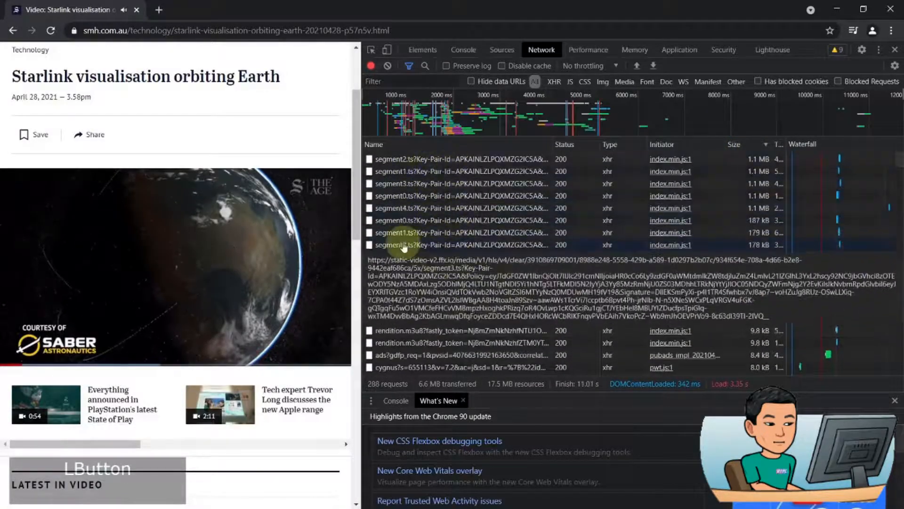
click(628, 81)
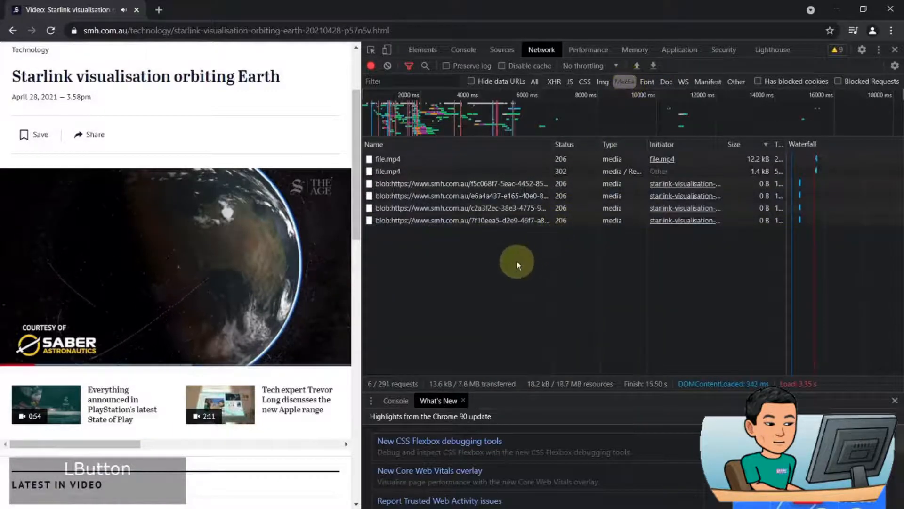
Step: Open the first file.mp4 media request in its own tab to check its video, and close that tab and the request details
click(395, 166)
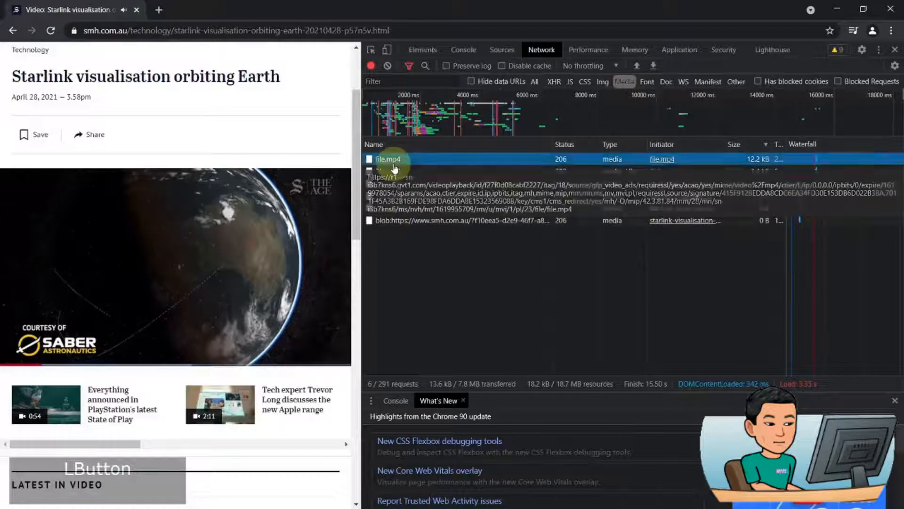
double_click(395, 165)
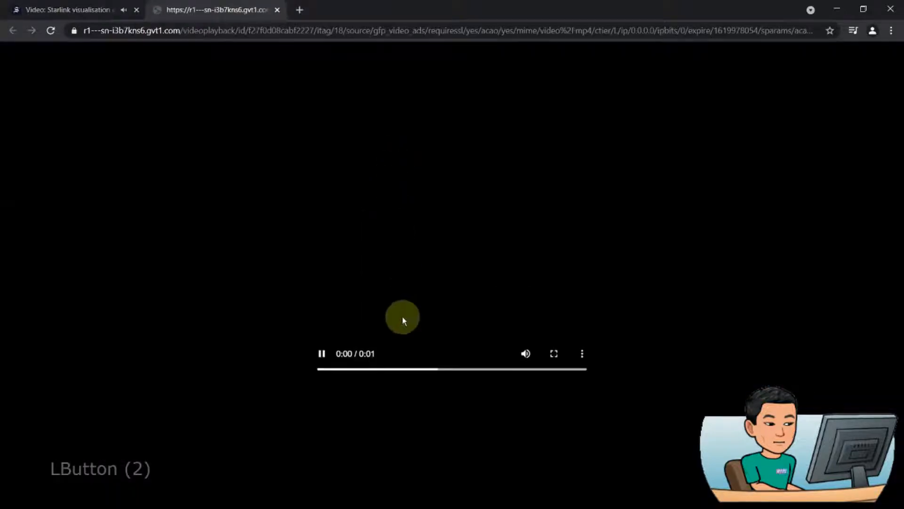
click(277, 10)
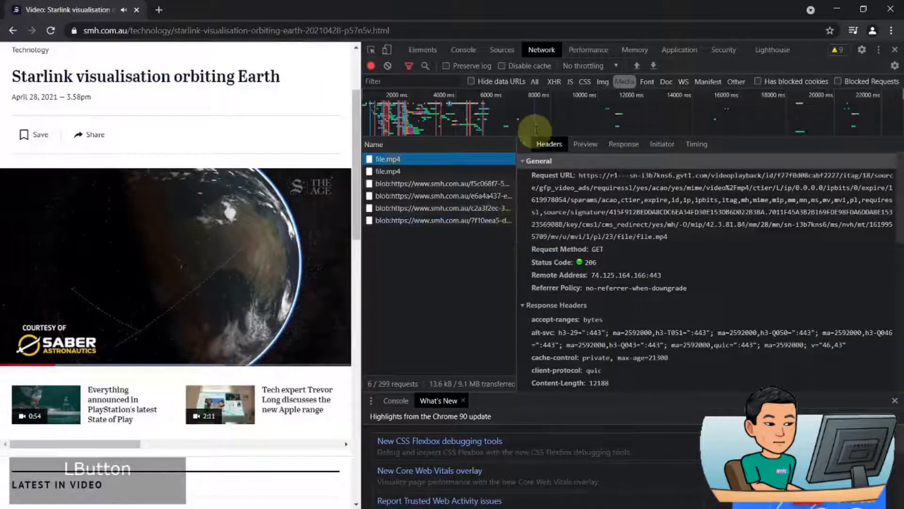
click(523, 143)
Step: Show all request types again, pause the Starlink video, and download segment3.ts from one of the largest requests
click(535, 82)
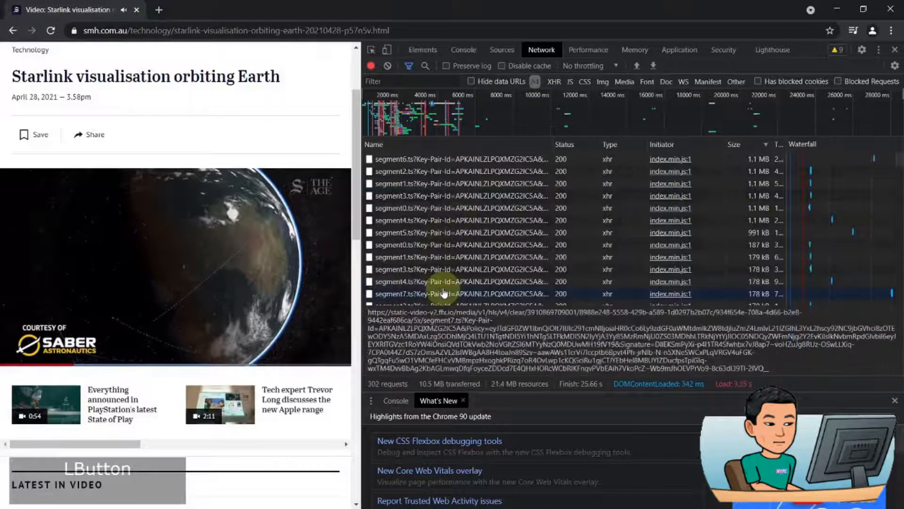
click(17, 357)
double_click(479, 210)
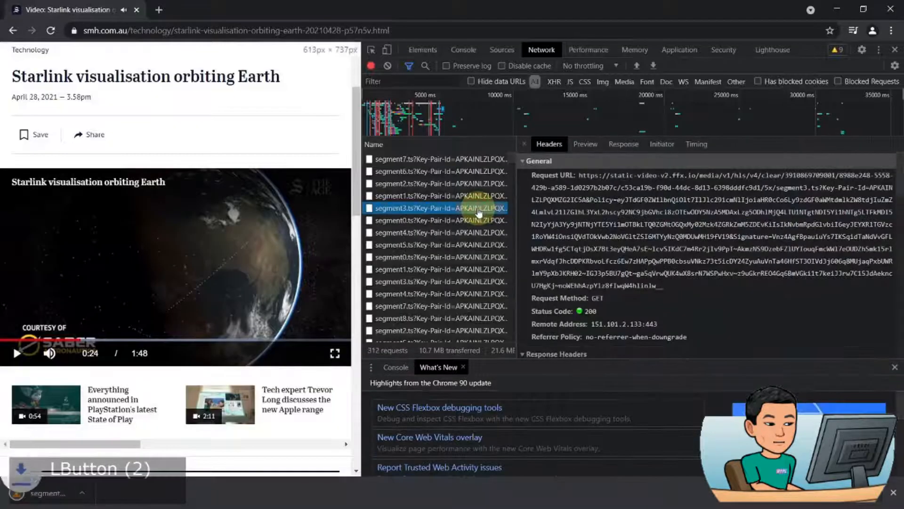
Step: Play segment3.ts from the Downloads folder in an enlarged VLC window, close the player and return to the Starlink page
key(super+w)
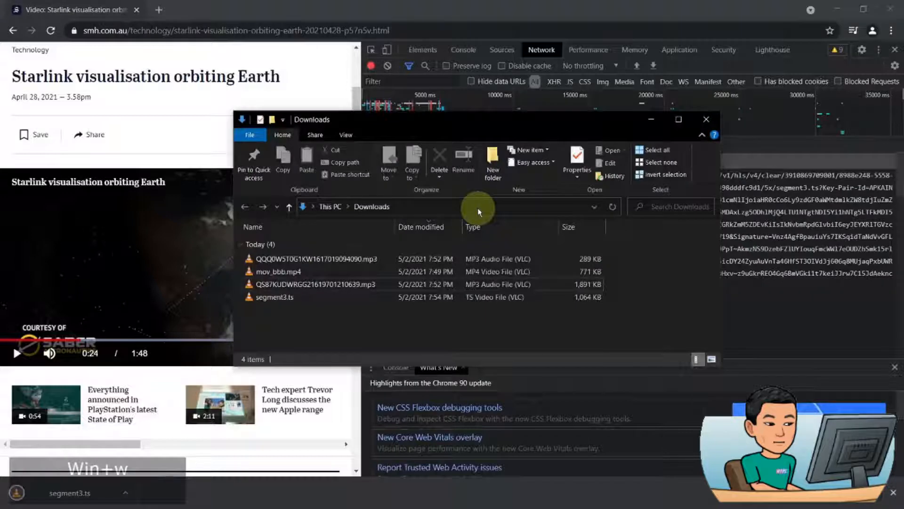
key(Down)
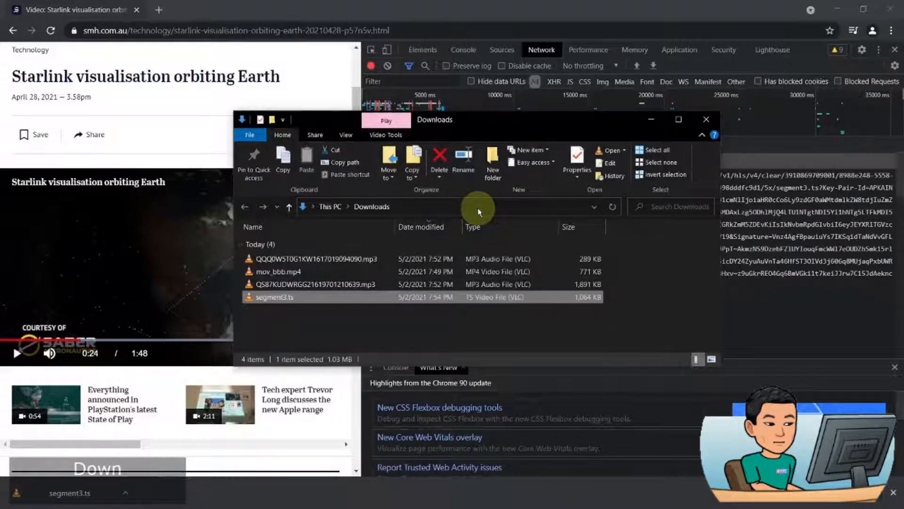
key(Return)
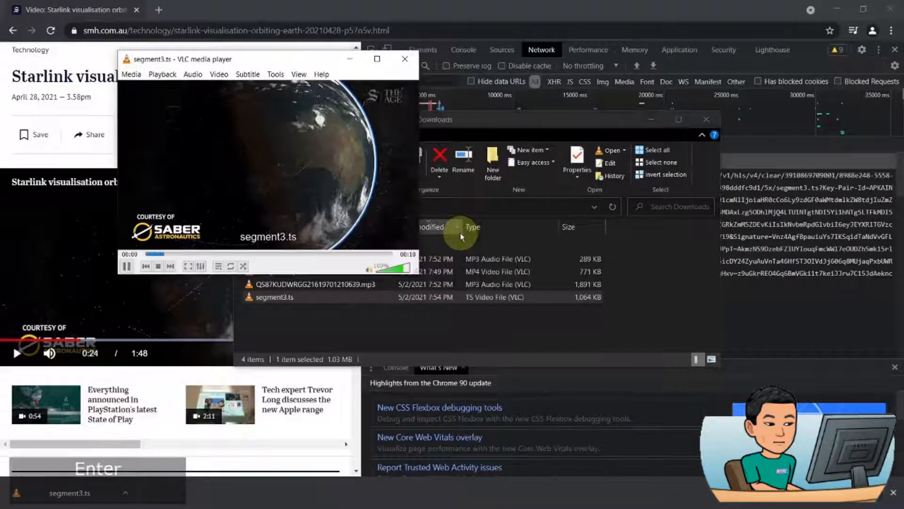
drag(418, 274, 600, 381)
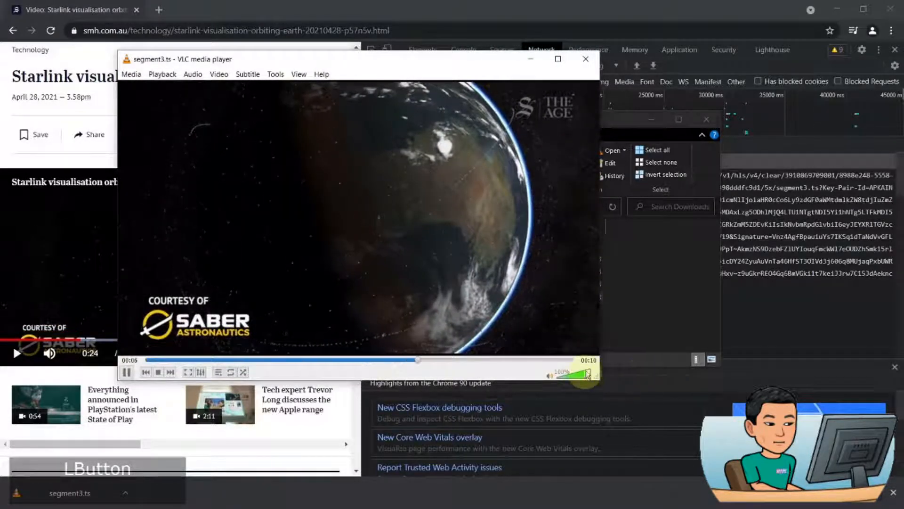
click(586, 58)
click(278, 91)
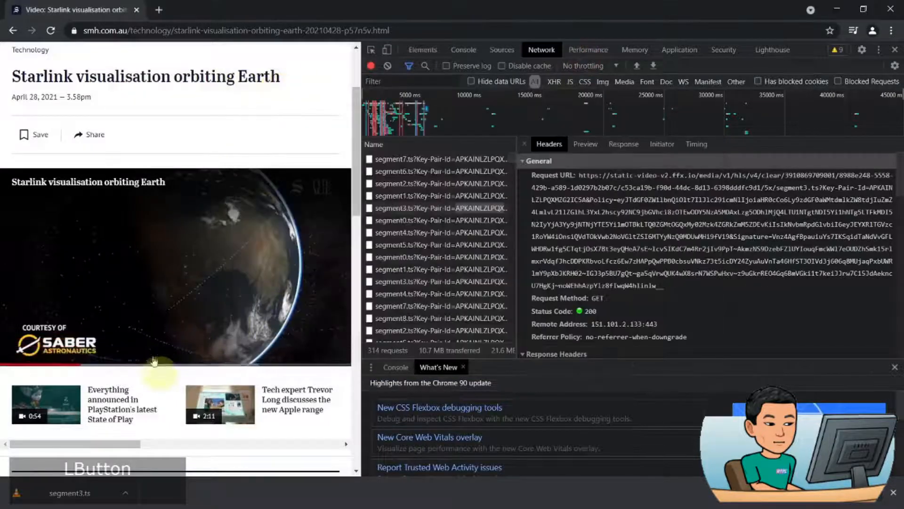
Step: Play the Starlink video briefly and pause it, and download segment5.ts, segment4.ts and segment0.ts from the request list
click(112, 310)
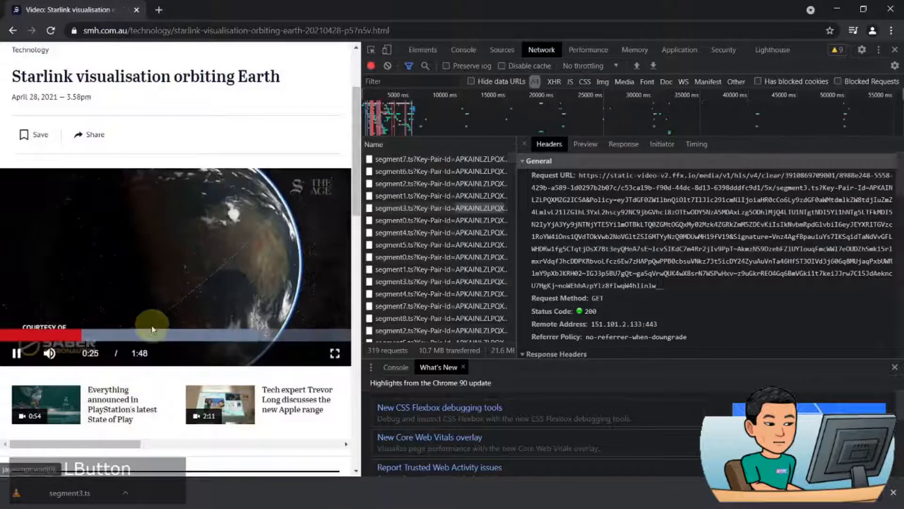
click(159, 285)
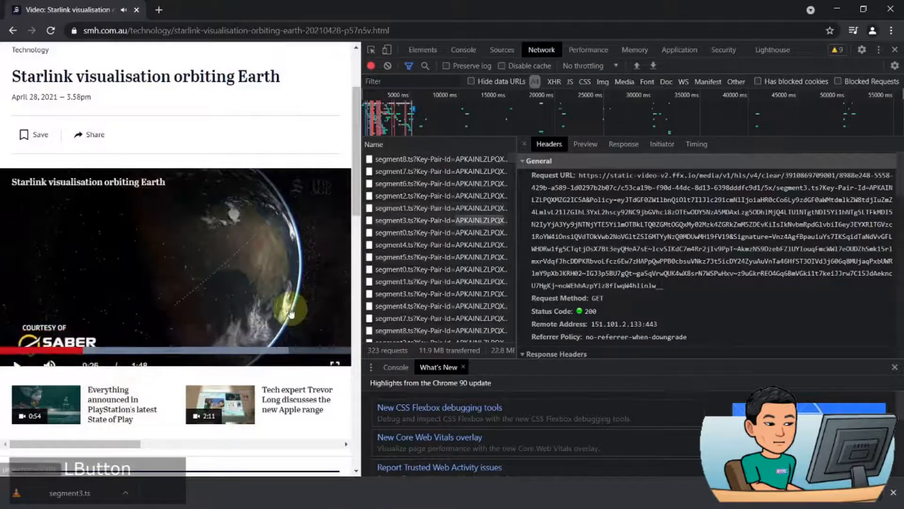
click(525, 149)
click(521, 271)
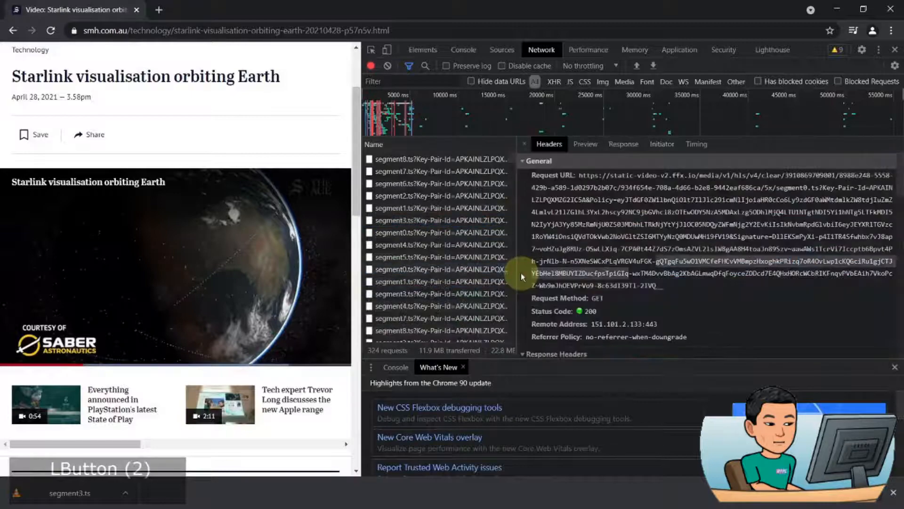
click(454, 233)
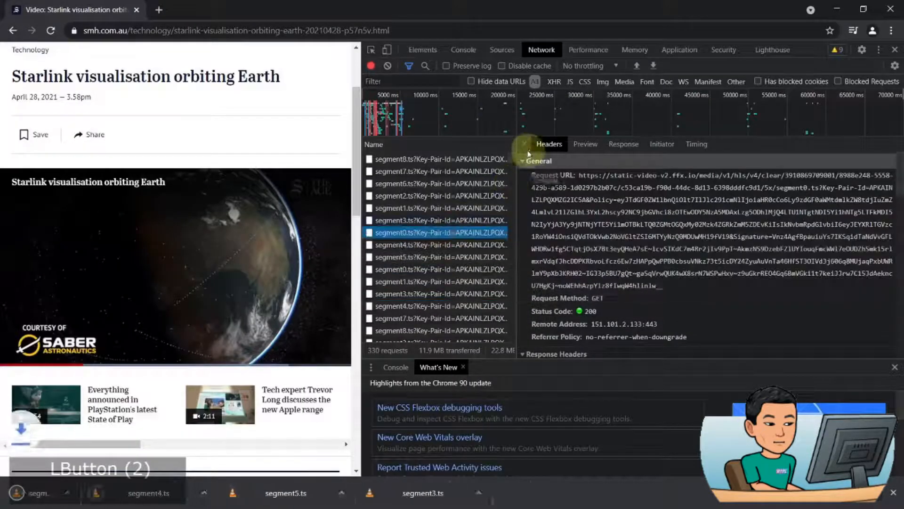
click(526, 146)
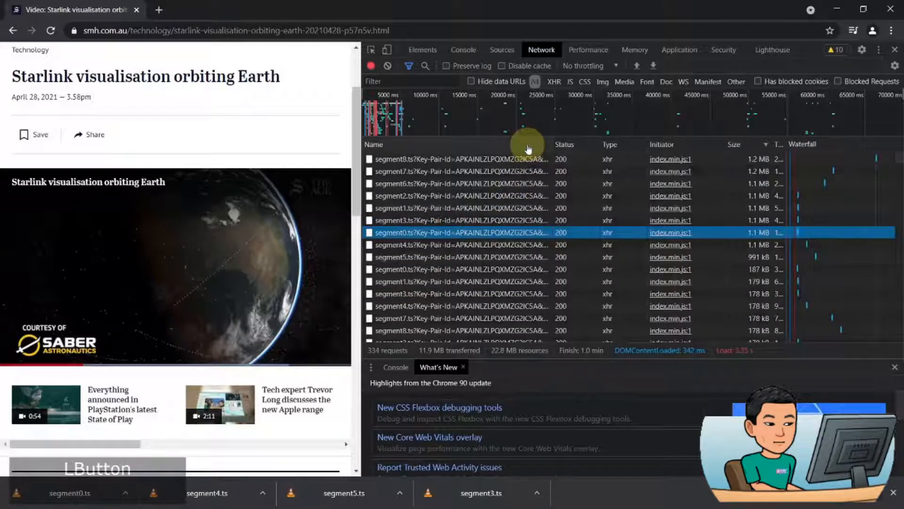
Step: Look through the size-sorted network requests below the ts segments, including the m3u8 entries
scroll(519, 262, down, 3)
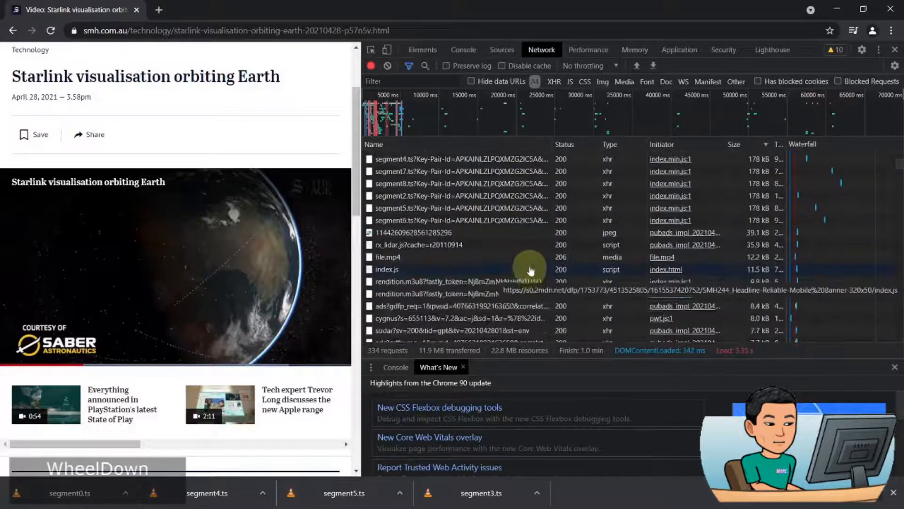
scroll(592, 279, down, 4)
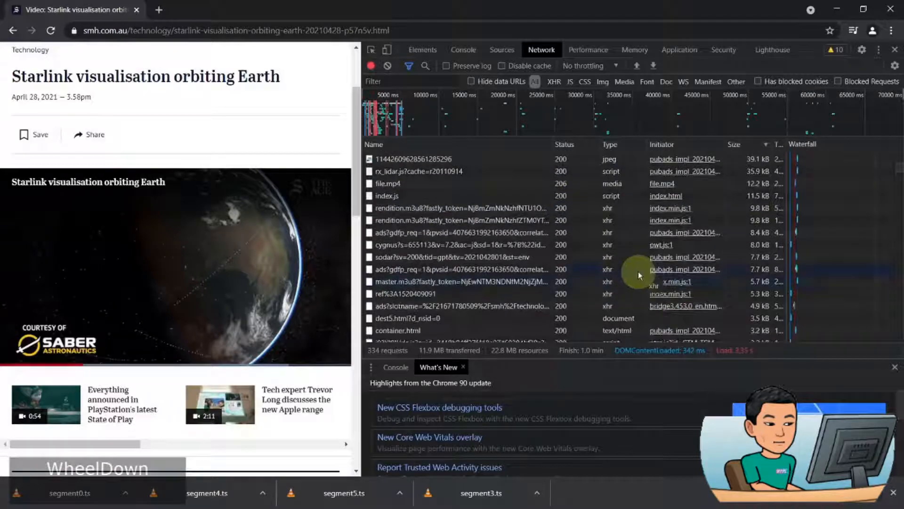
scroll(638, 275, down, 2)
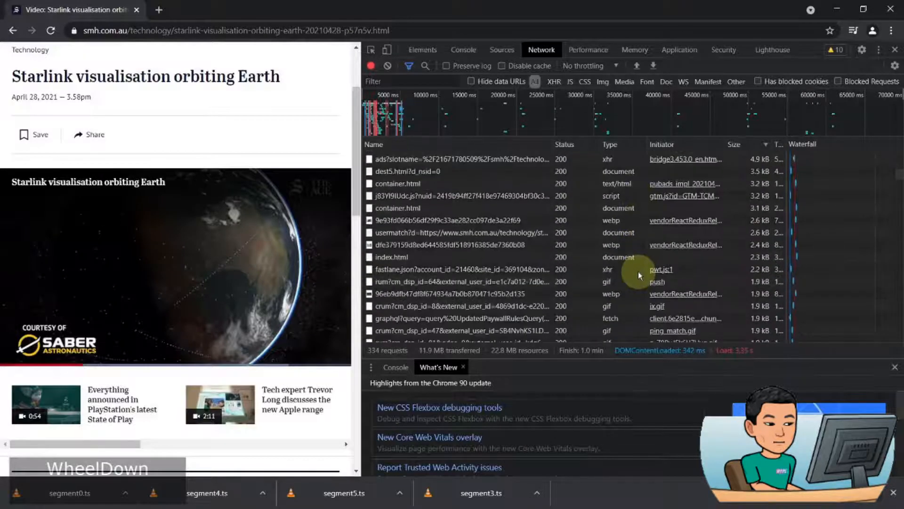
scroll(639, 274, down, 6)
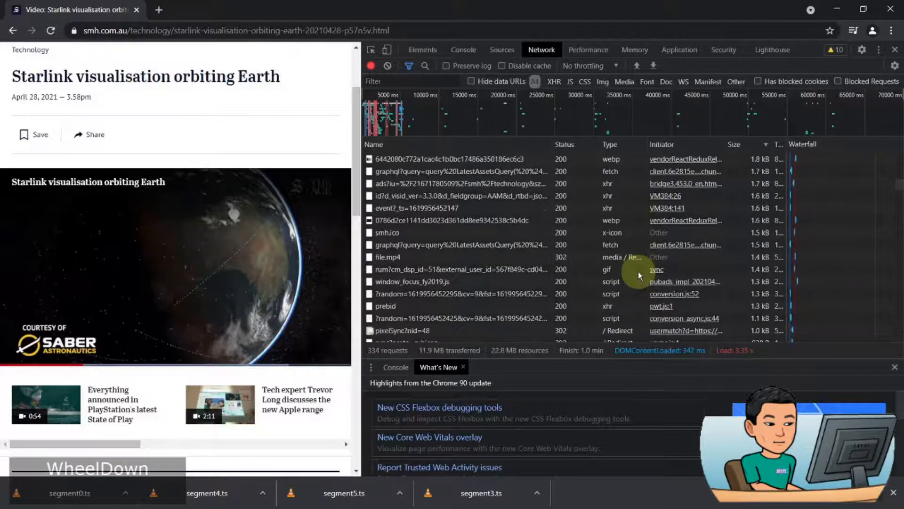
scroll(638, 272, down, 5)
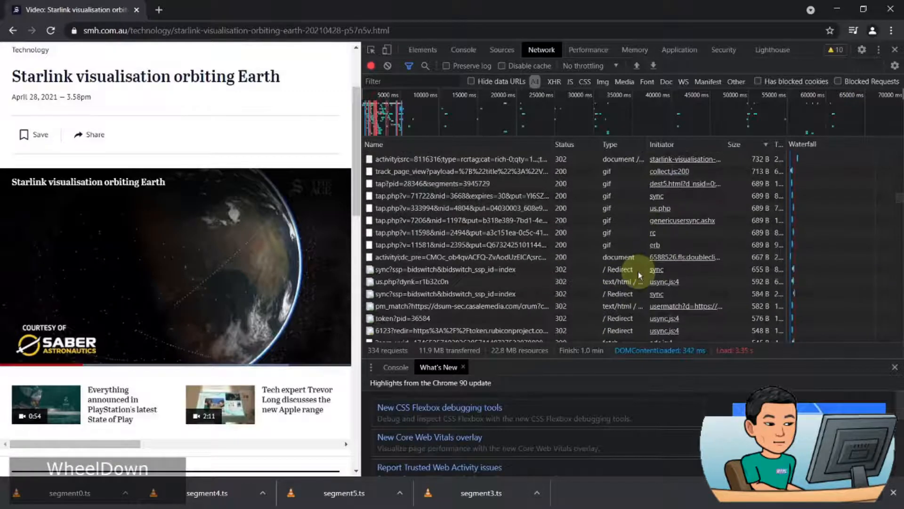
scroll(638, 271, down, 4)
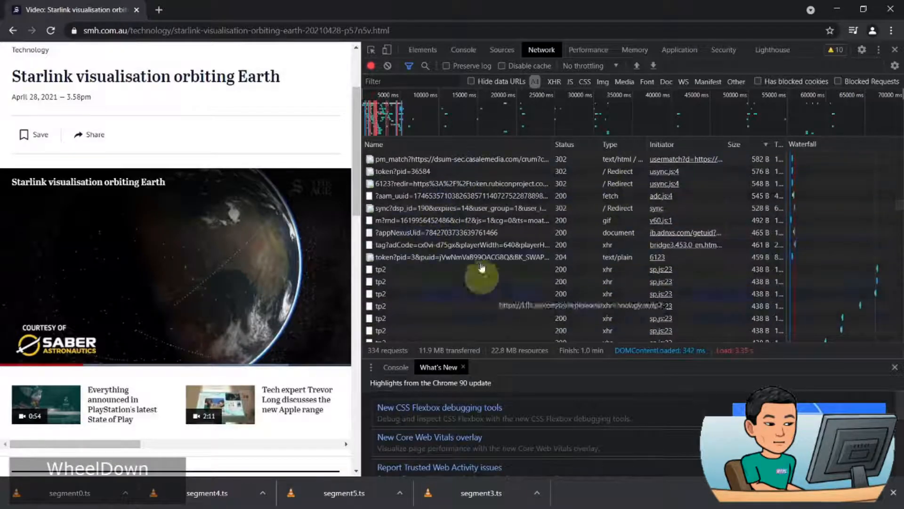
scroll(482, 267, down, 5)
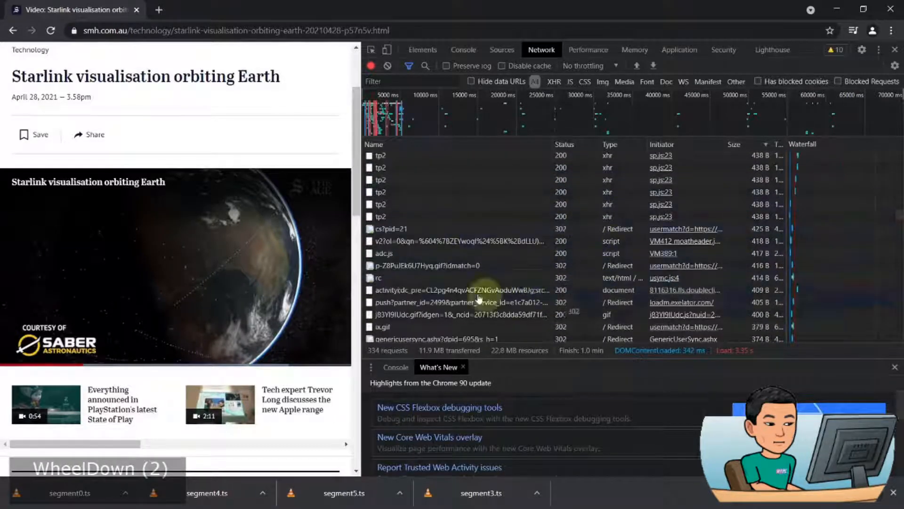
scroll(576, 294, down, 5)
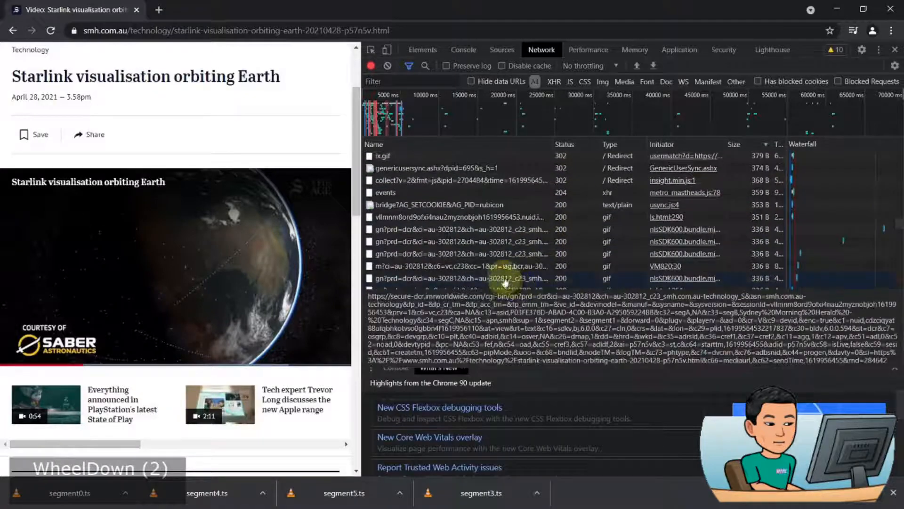
Step: Search the recorded network requests for "m3u8" and widen the Developer tools area to read the results
click(504, 279)
key(ctrl+f)
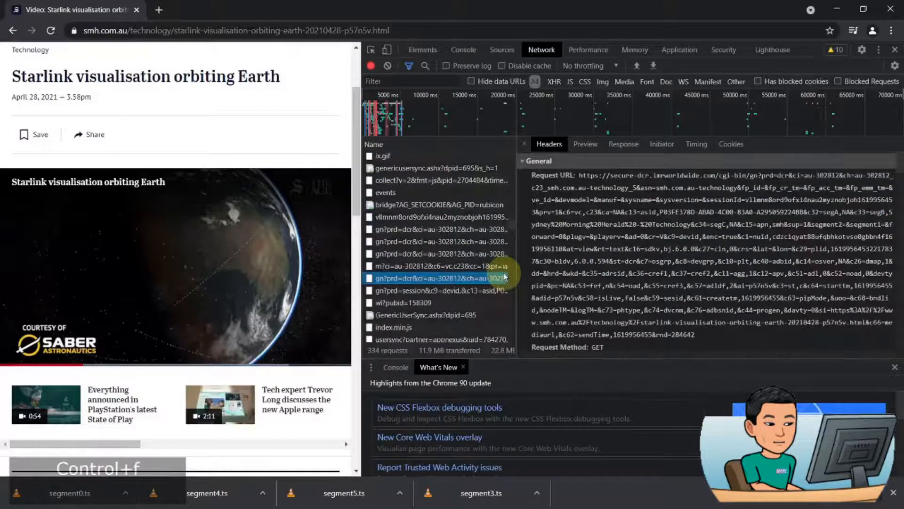
text(u8)
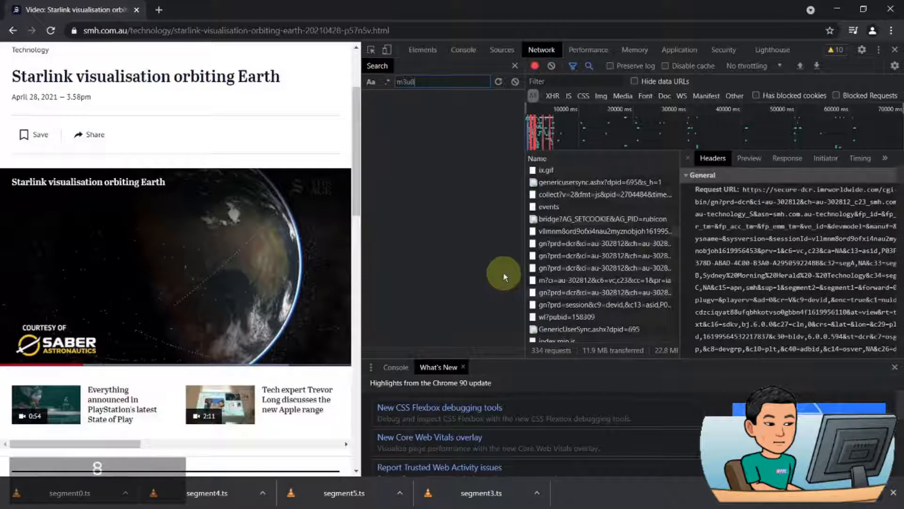
key(Return)
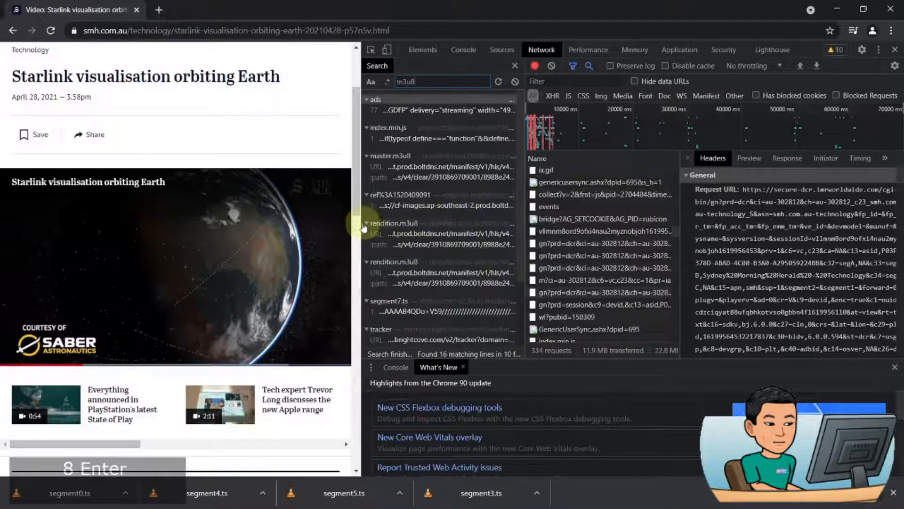
drag(361, 228, 254, 231)
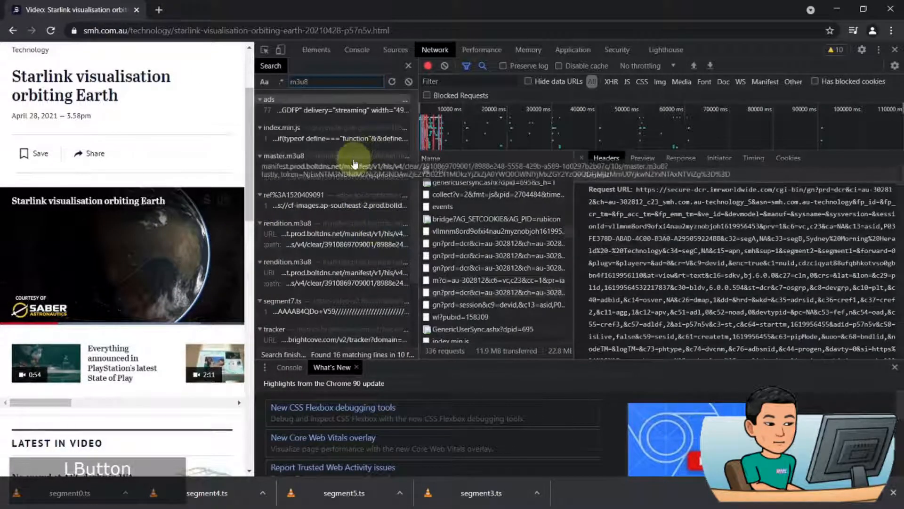
Step: Copy the full request URL of the master.m3u8 search result and load it in a new tab to download the file
click(324, 174)
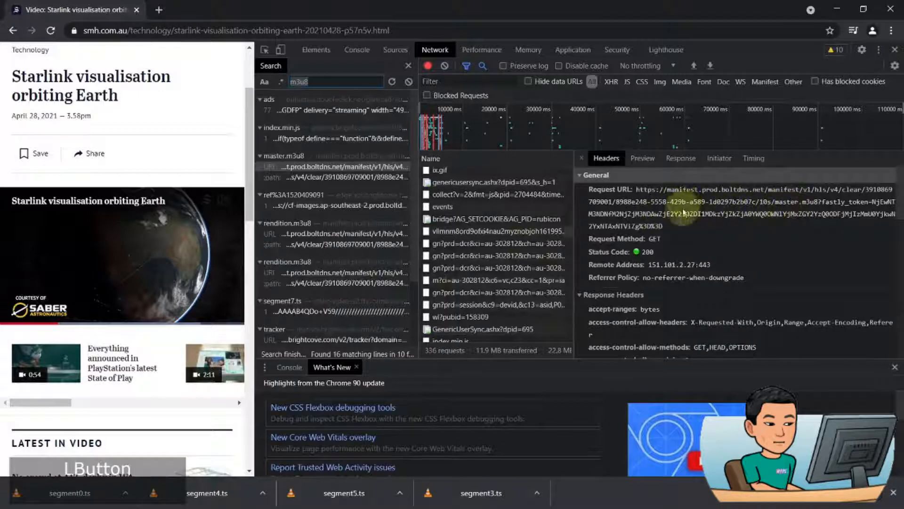
click(803, 206)
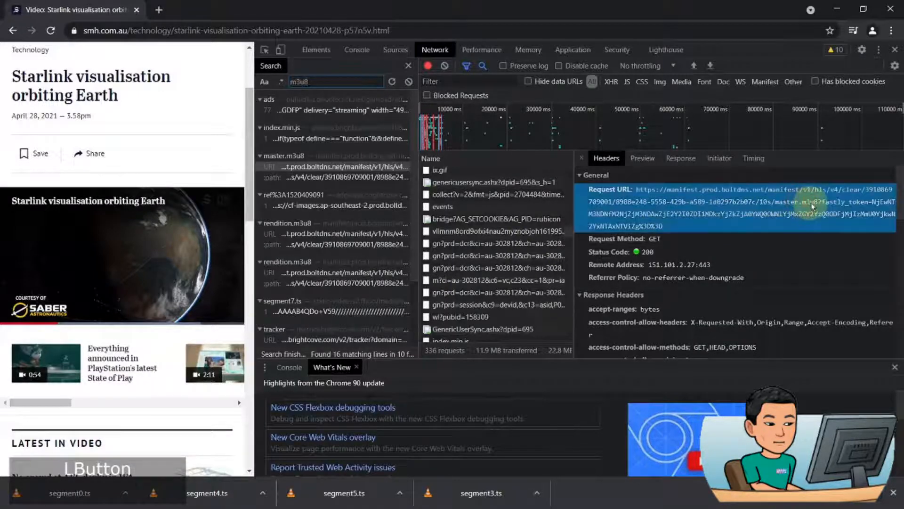
drag(637, 189, 665, 223)
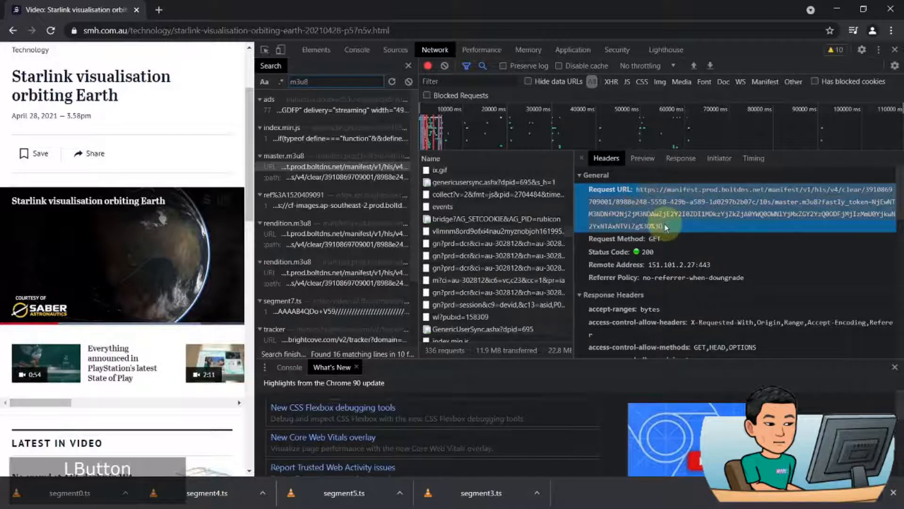
drag(638, 191, 664, 226)
key(ctrl+c)
key(ctrl+t)
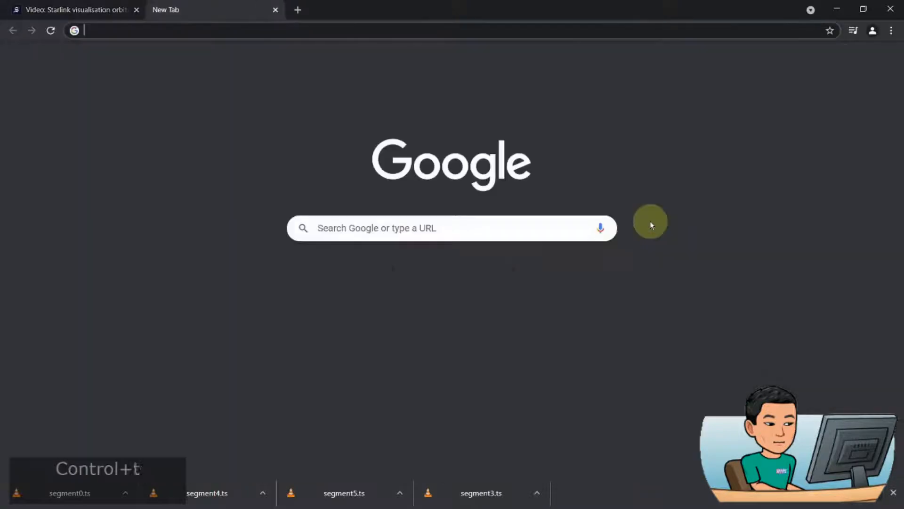
key(ctrl+v)
key(Return)
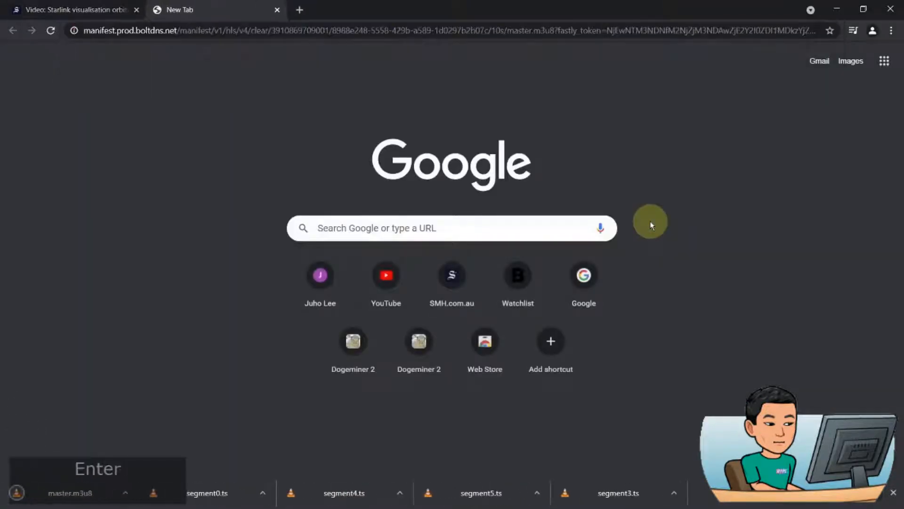
Step: Open master.m3u8 from the Downloads folder in Notepad and enlarge the Notepad window to fill the screen
key(super+w)
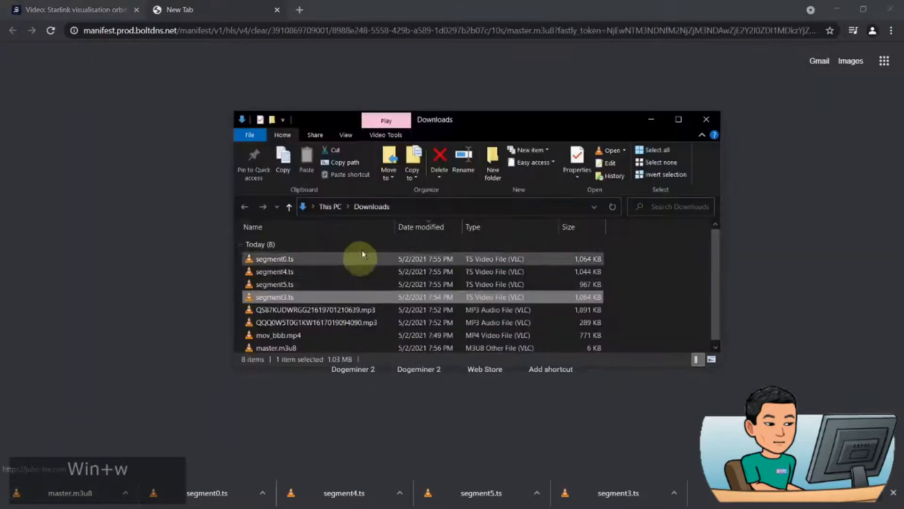
scroll(368, 320, down, 2)
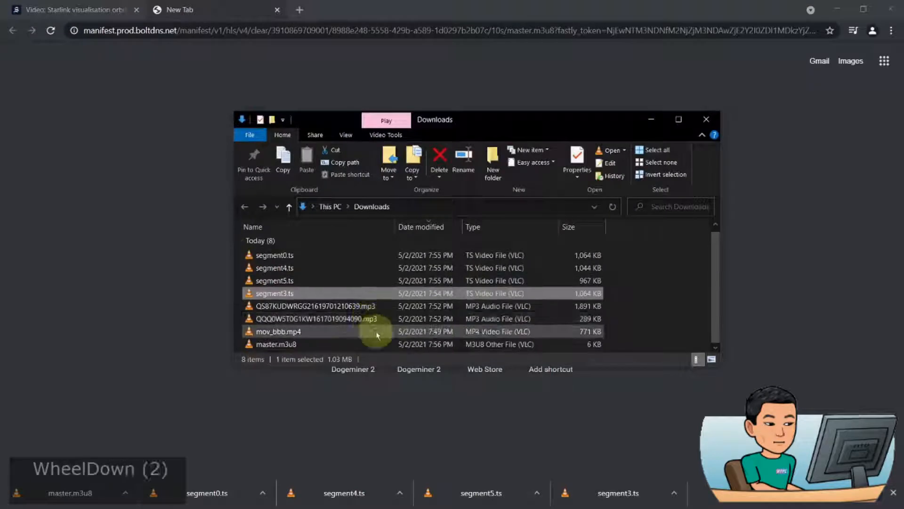
click(346, 347)
right_click(347, 350)
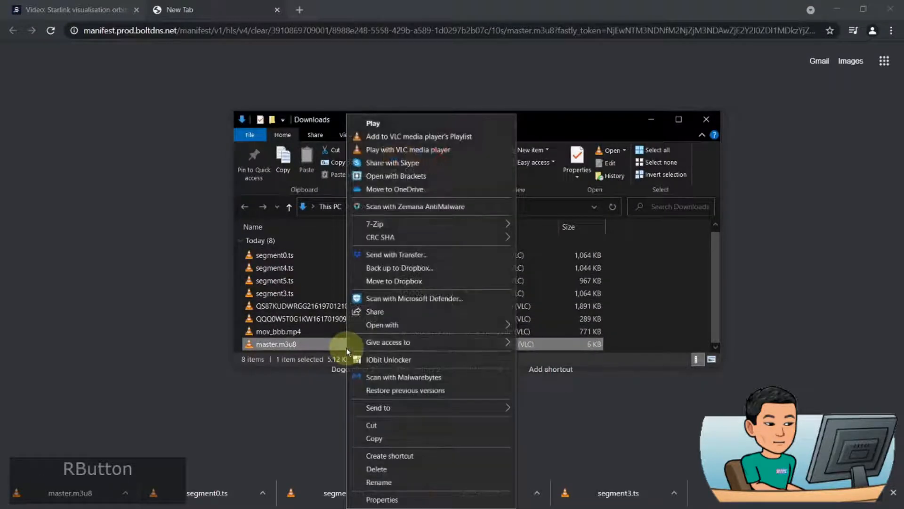
key(h)
key(n)
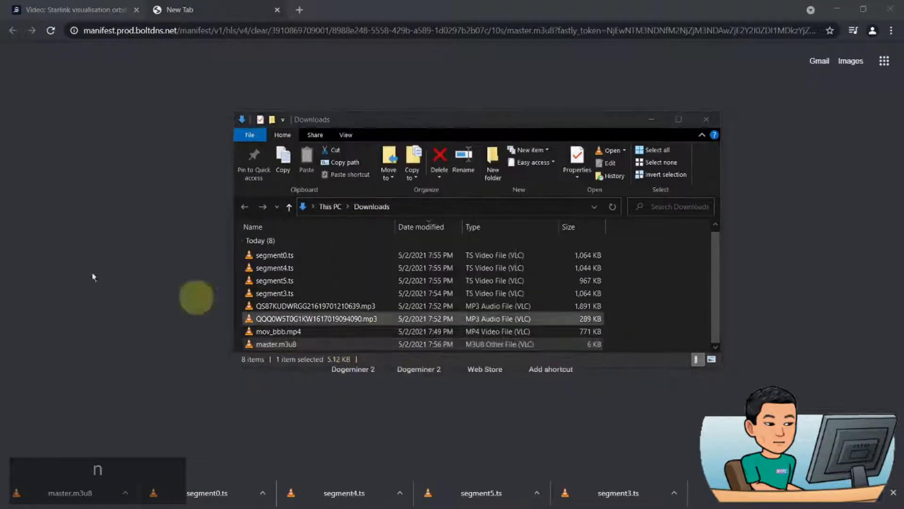
drag(537, 196, 558, 137)
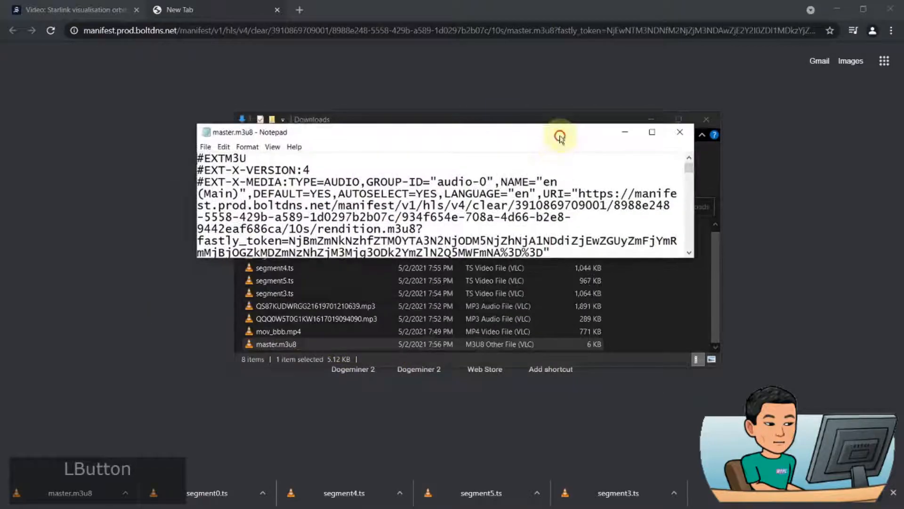
double_click(558, 136)
Step: Read through the stream entries in master.m3u8, close the file and return to the Starlink video page
drag(109, 76, 542, 280)
click(536, 359)
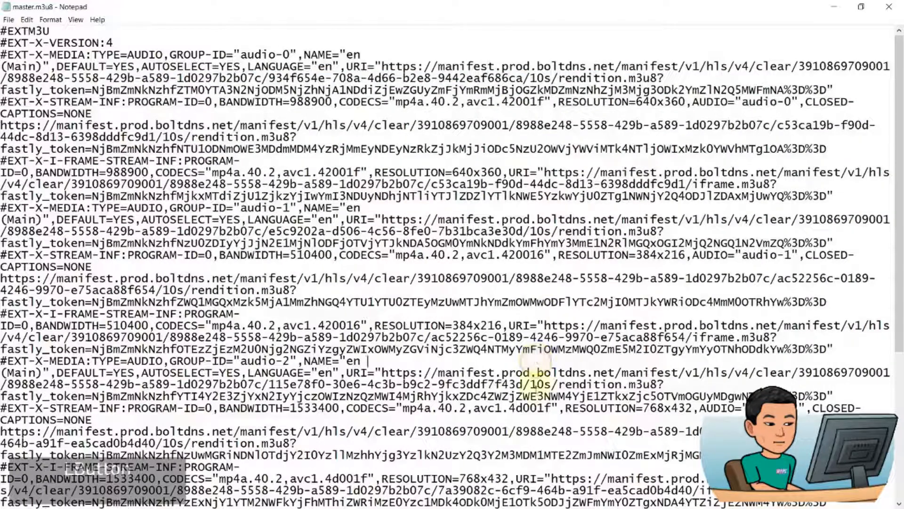
key(alt+F4)
click(59, 6)
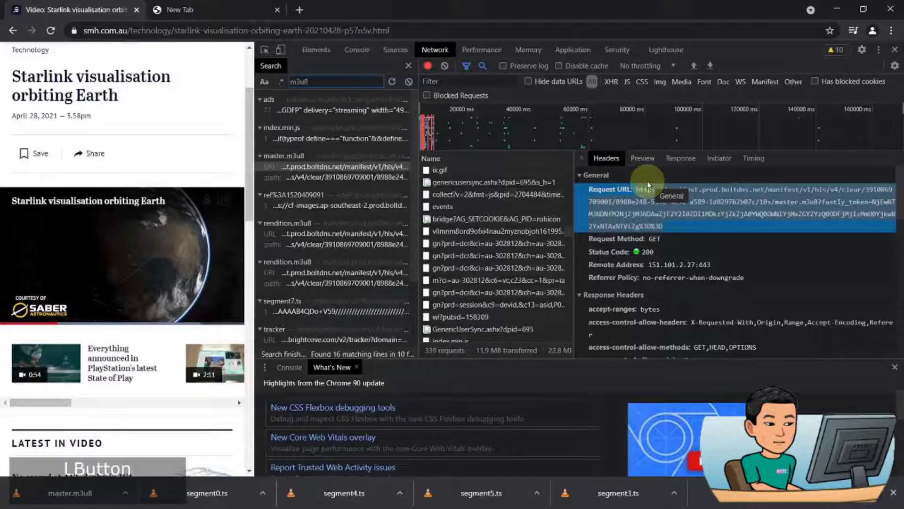
Step: Launch VLC media player and replace the network stream URL with the copied master.m3u8 request URL
key(super)
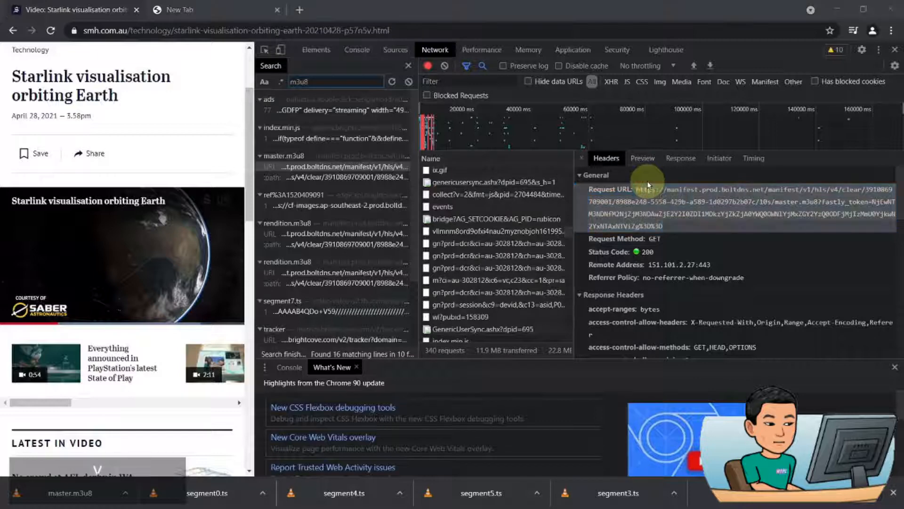
text(vlc)
key(Return)
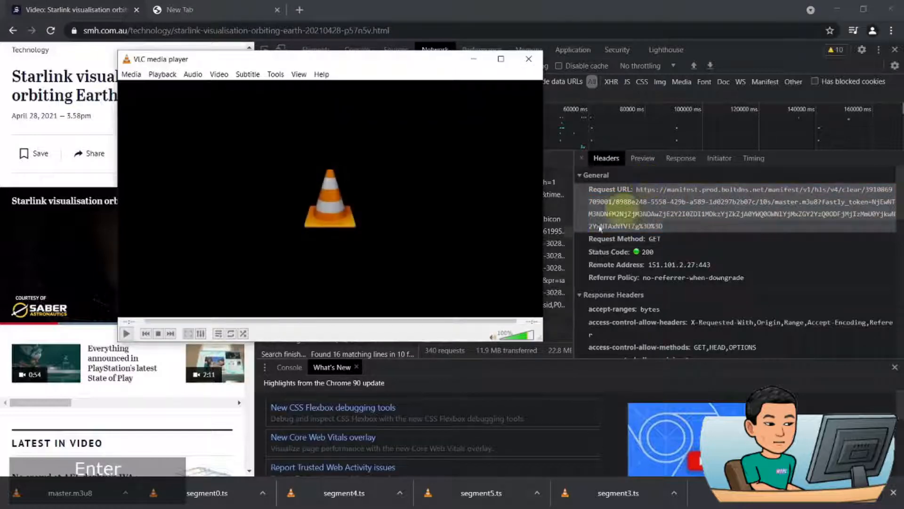
click(132, 75)
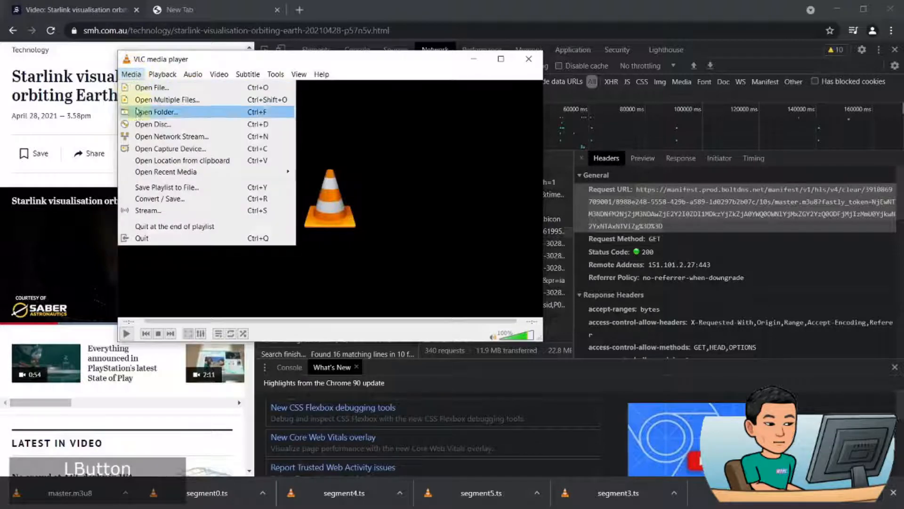
click(147, 137)
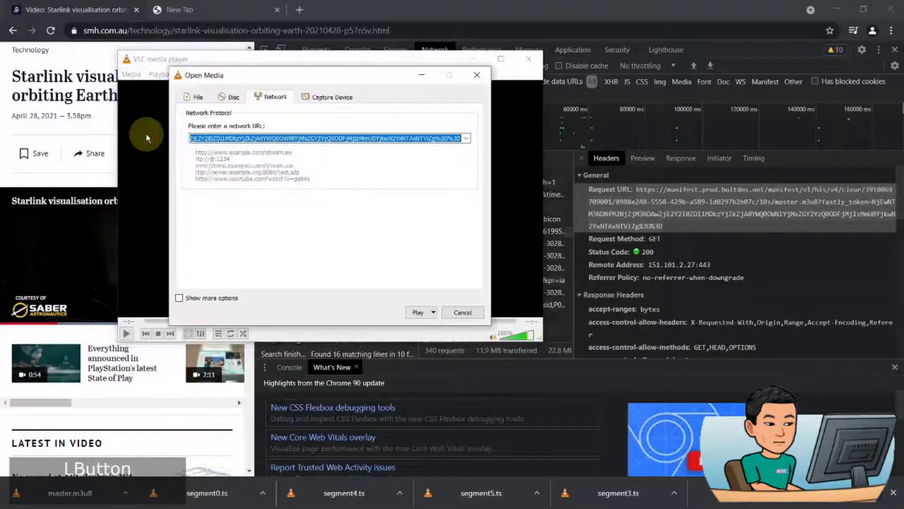
key(BackSpace)
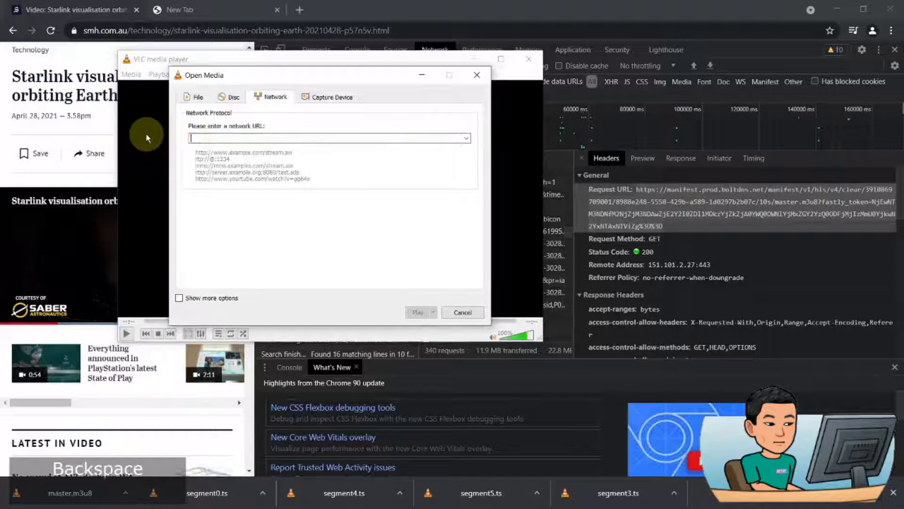
click(274, 138)
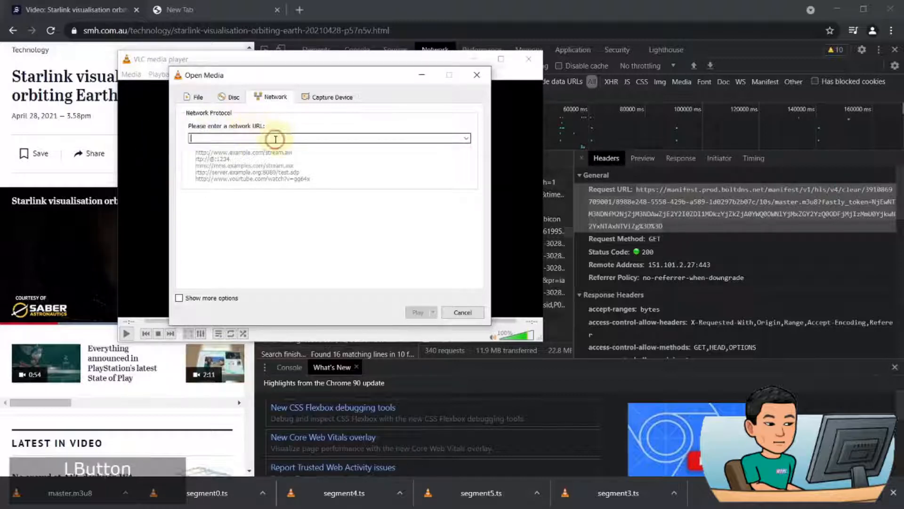
key(ctrl+v)
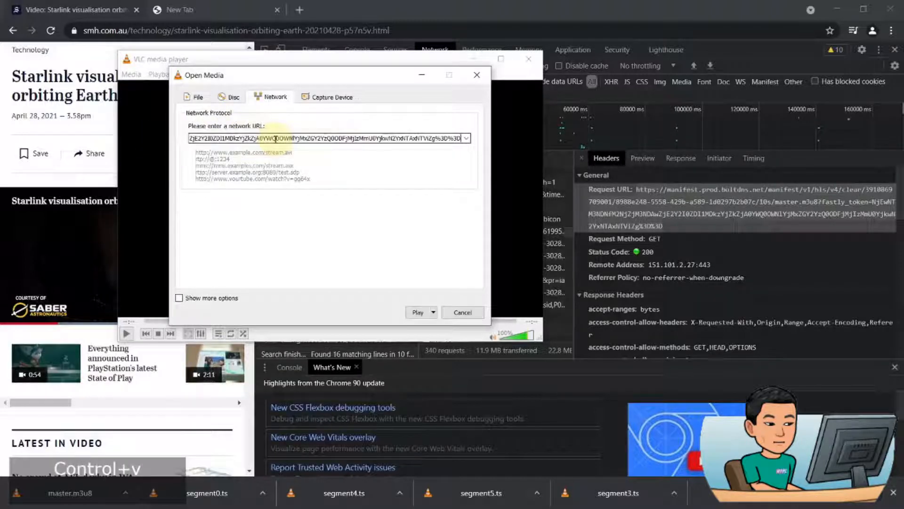
Step: Convert the network stream with the Video - H.264 + MP3 (MP4) profile, saving it to the Desktop as My Video.mp4
click(434, 314)
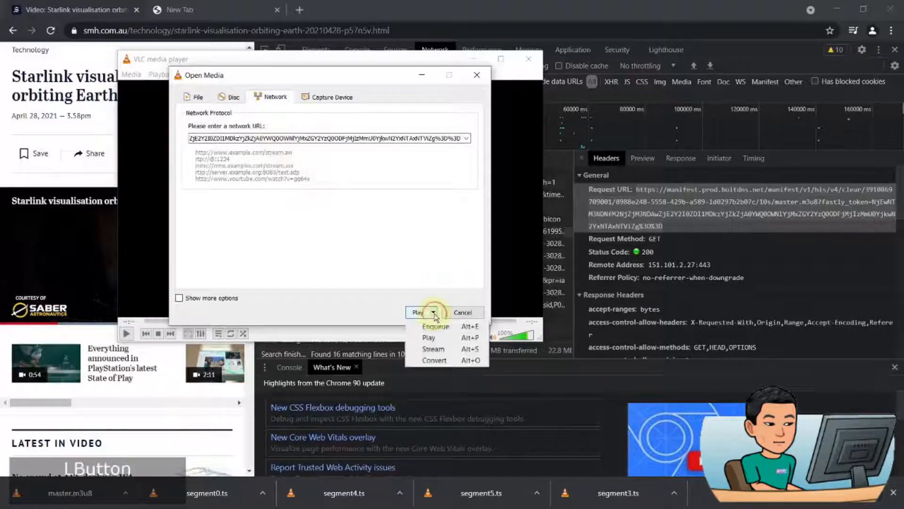
click(436, 360)
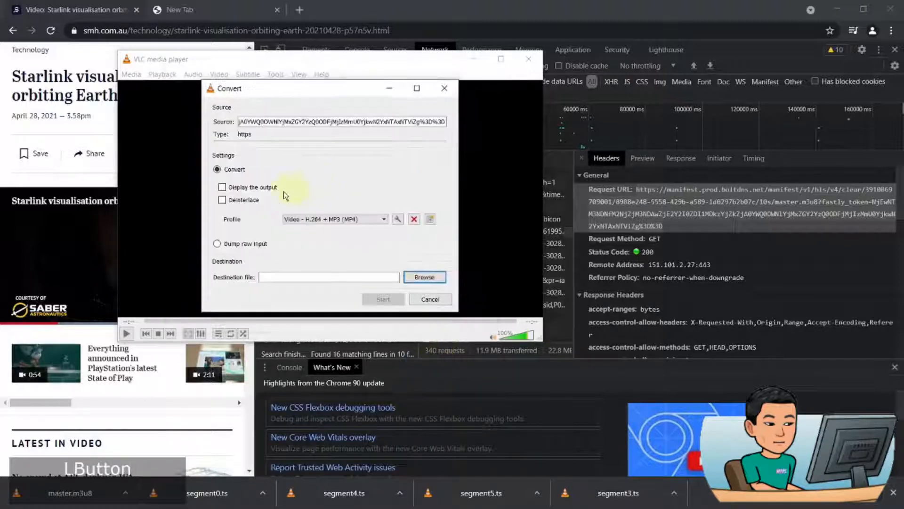
click(320, 221)
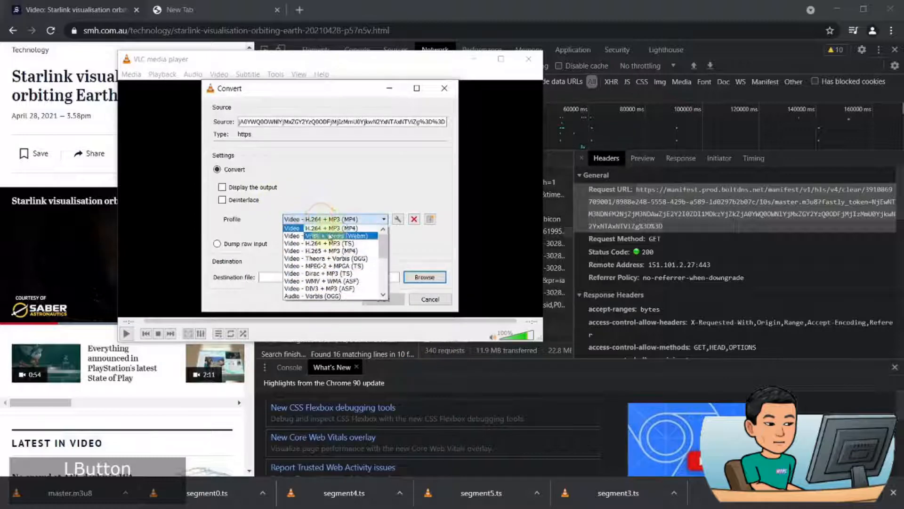
click(330, 203)
click(416, 272)
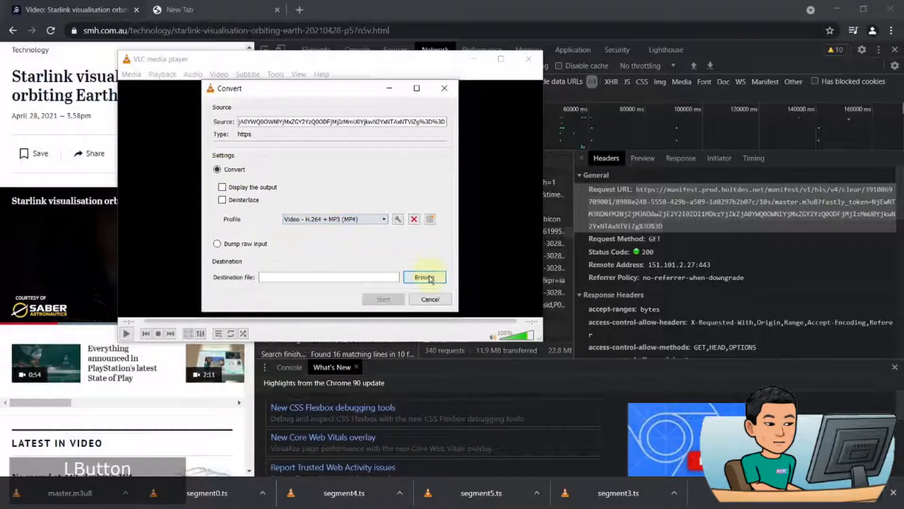
text(My Video)
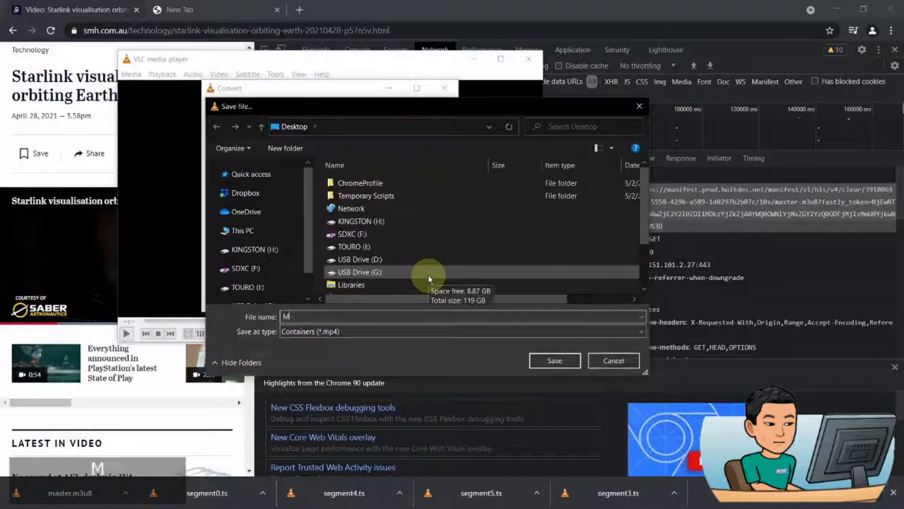
key(Return)
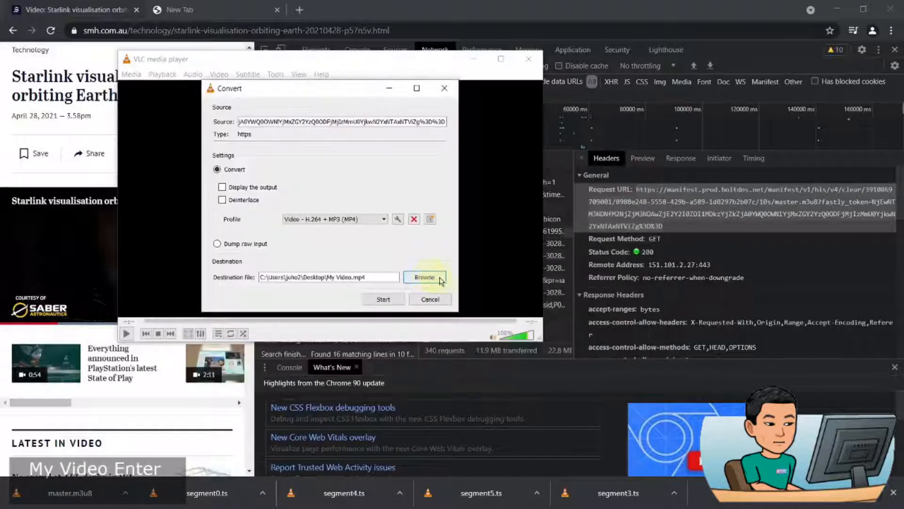
click(398, 304)
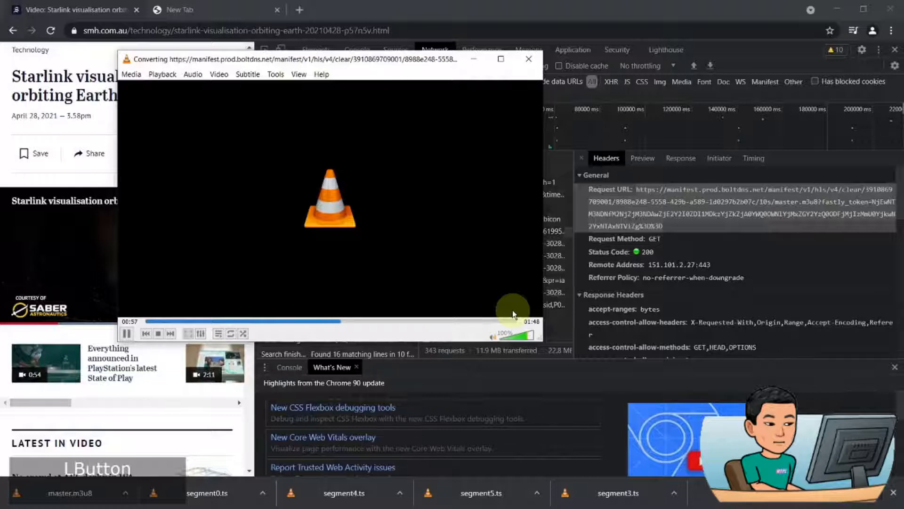
Step: Move the VLC window aside and load the copied FFmpeg builds address gyan.dev/ffmpeg/builds in a new Chrome tab
click(900, 207)
scroll(899, 207, down, 3)
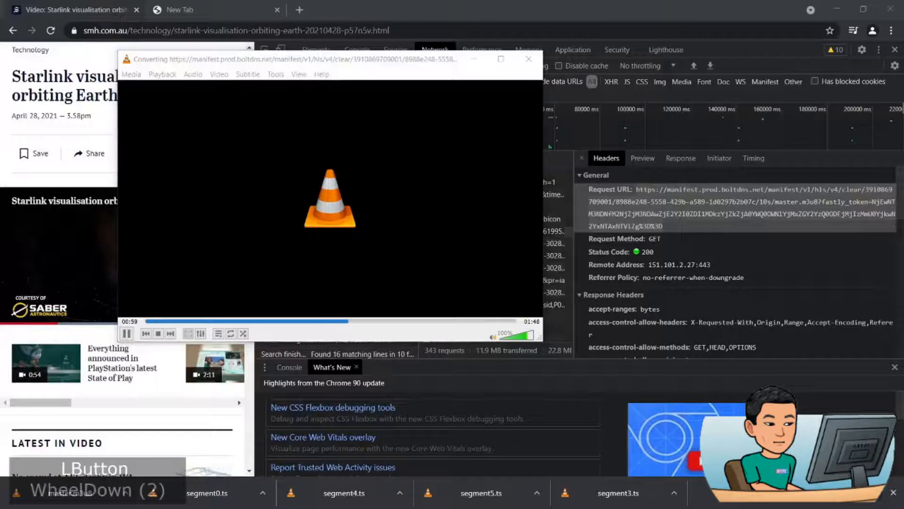
scroll(900, 207, down, 1)
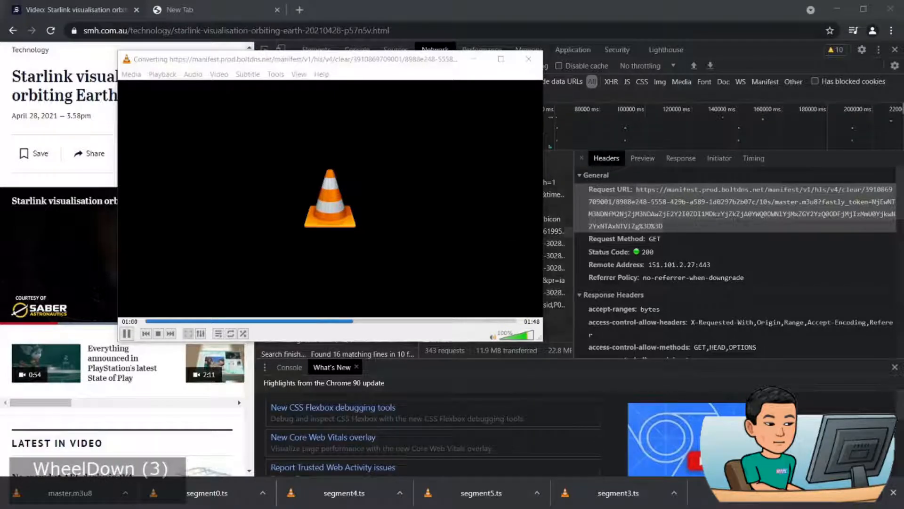
click(900, 208)
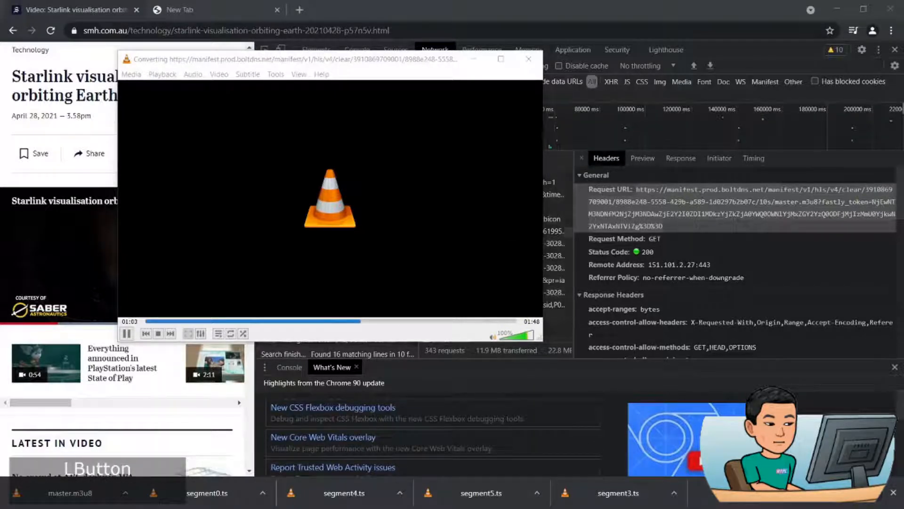
key(shift+Home)
key(ctrl+c)
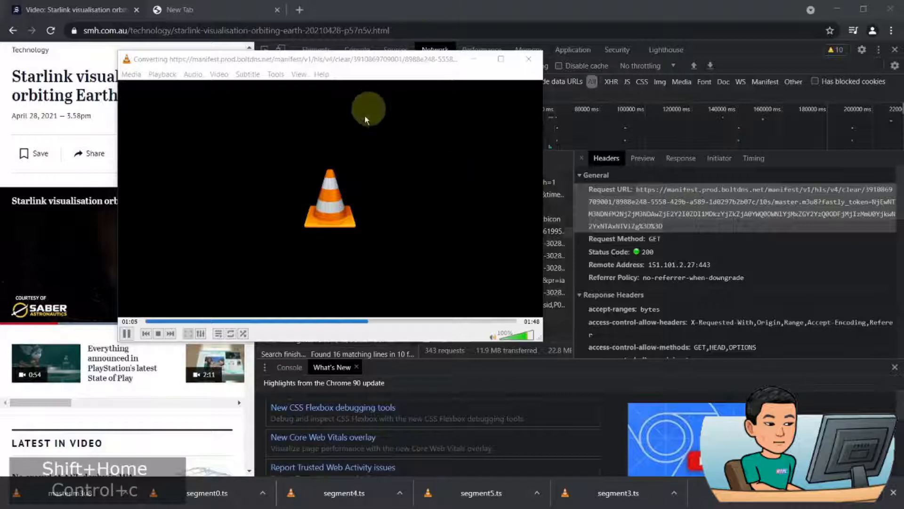
click(347, 186)
drag(367, 64, 720, 124)
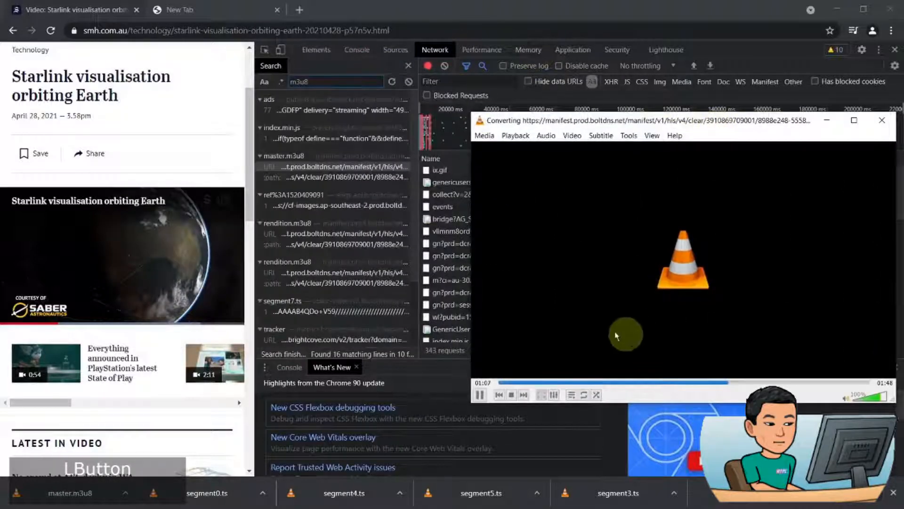
click(415, 12)
key(ctrl+t)
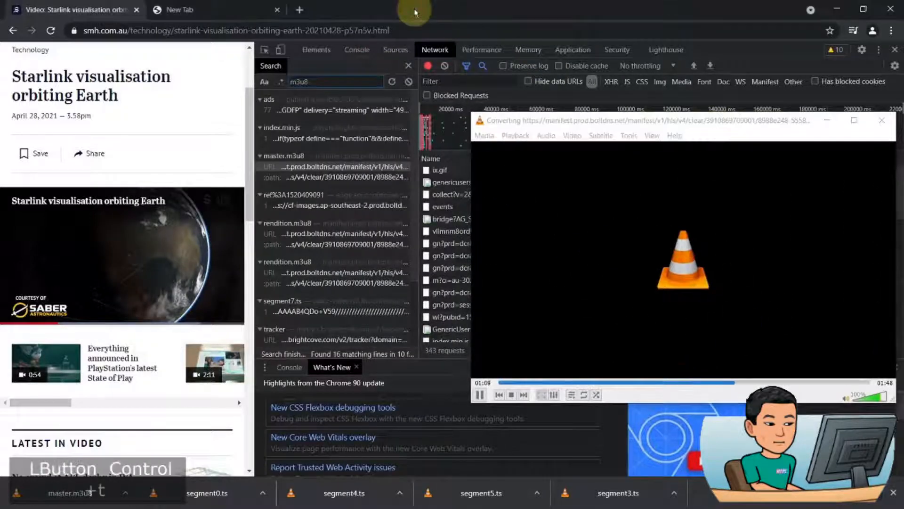
key(ctrl+v)
key(Return)
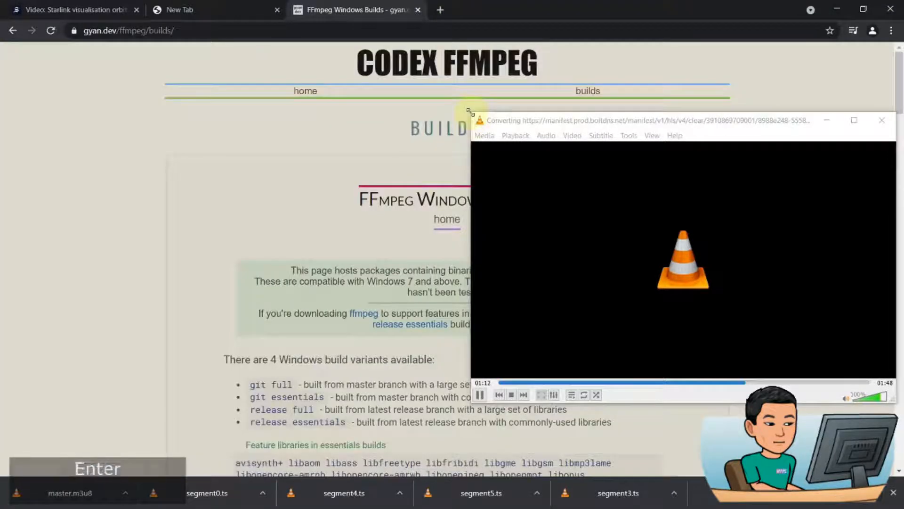
Step: Shrink the VLC window to uncover the builds page and download ffmpeg-git-full.7z from the git section
drag(470, 112, 575, 348)
click(134, 262)
scroll(207, 281, down, 8)
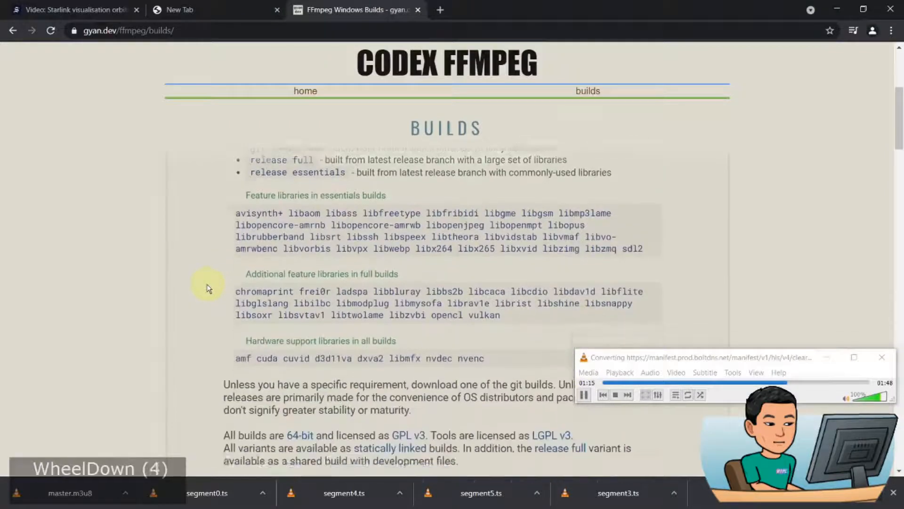
scroll(207, 285, down, 5)
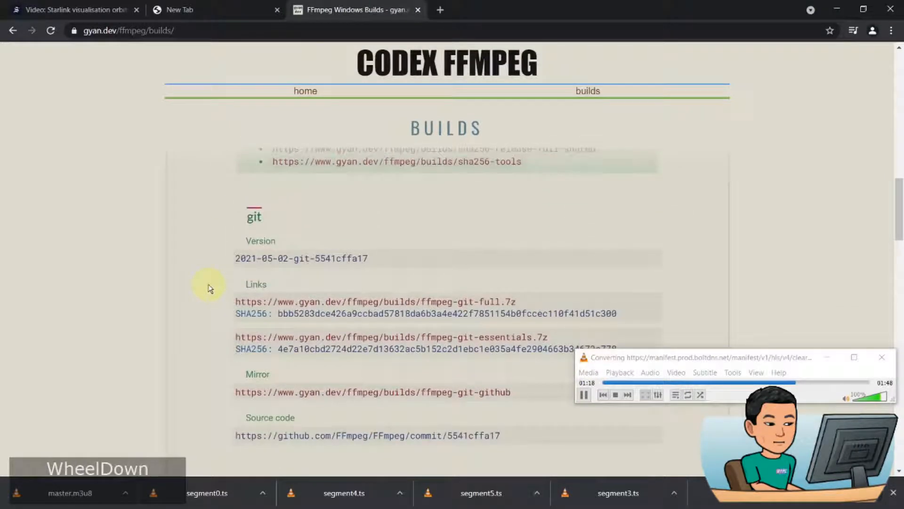
scroll(209, 287, down, 1)
click(395, 244)
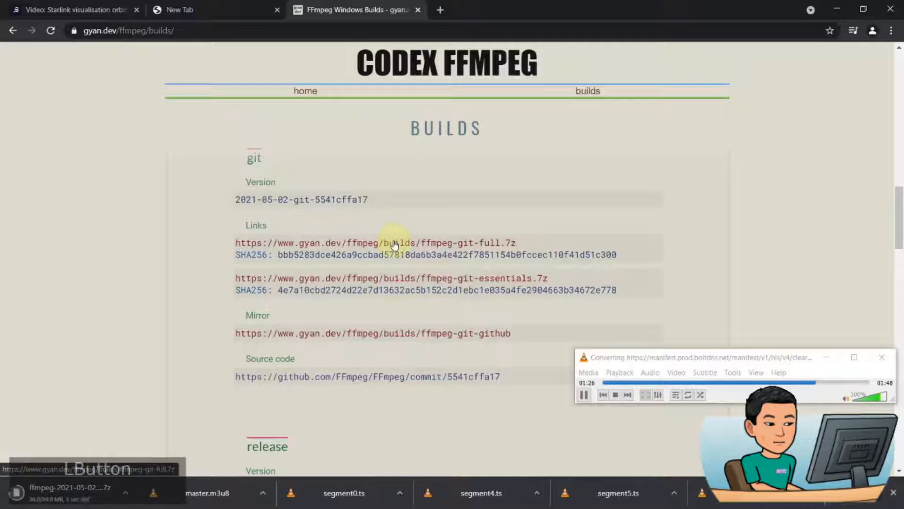
Step: Open the Downloads folder in File Explorer, move its window aside and refresh the file list
key(super+e)
scroll(375, 295, down, 3)
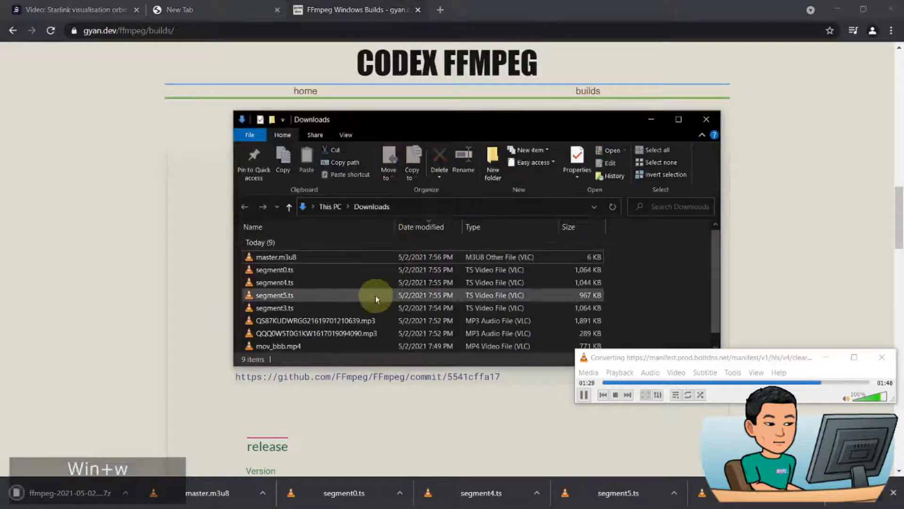
drag(422, 123, 280, 130)
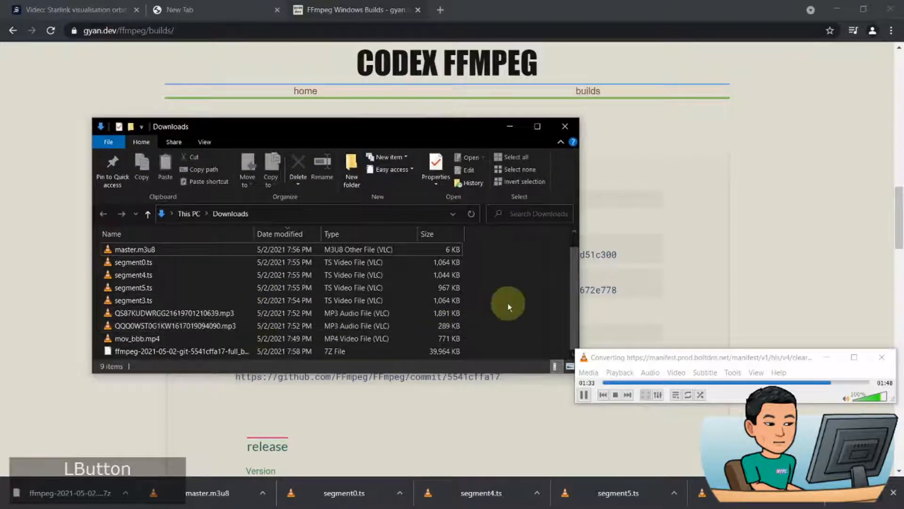
key(ctrl+r)
scroll(263, 344, down, 5)
scroll(202, 282, up, 2)
Step: Extract the downloaded FFmpeg 7z archive with 7-Zip's Extract files option into its own folder in Downloads
click(210, 268)
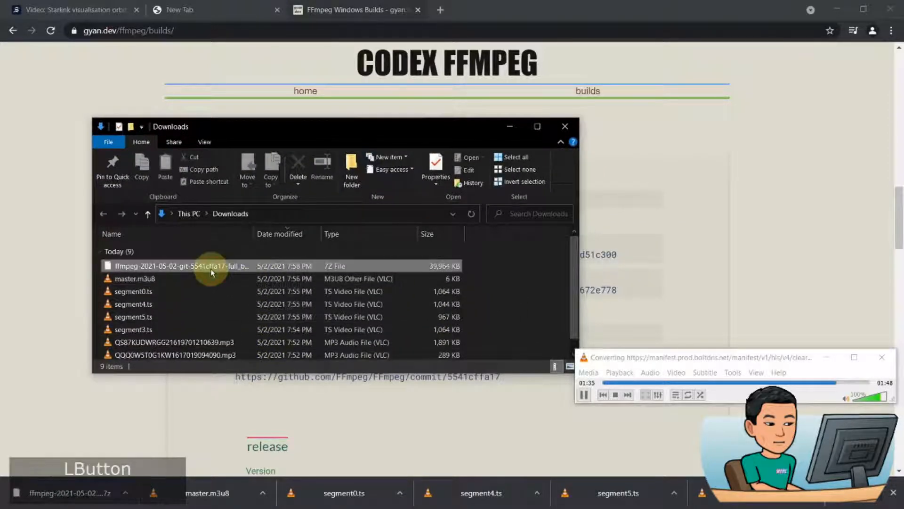
right_click(211, 268)
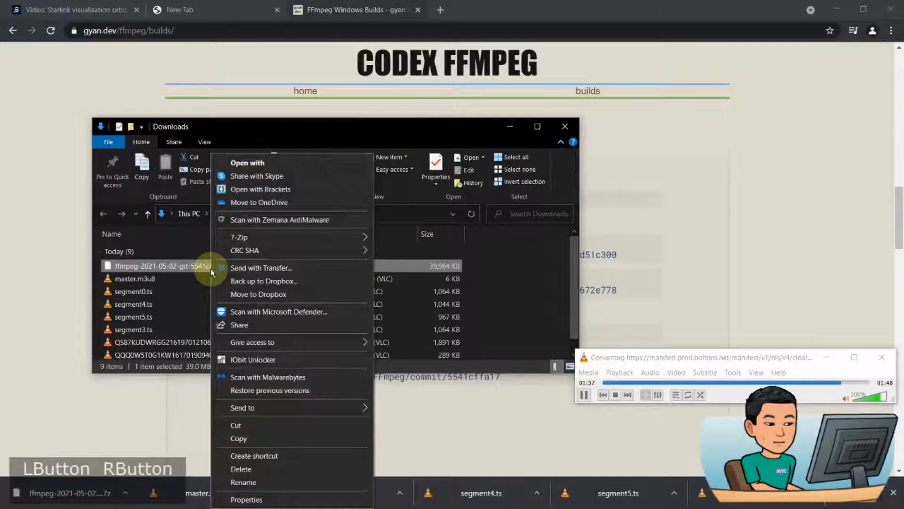
click(279, 237)
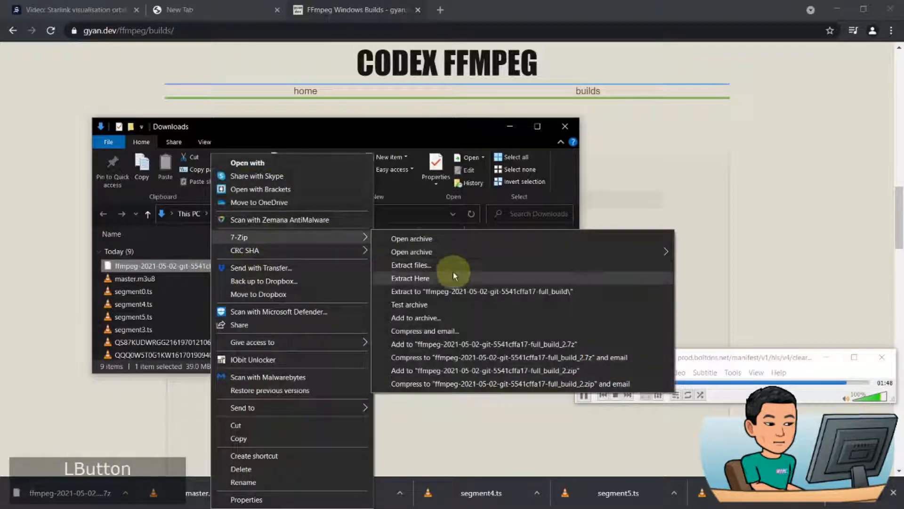
click(455, 266)
click(457, 333)
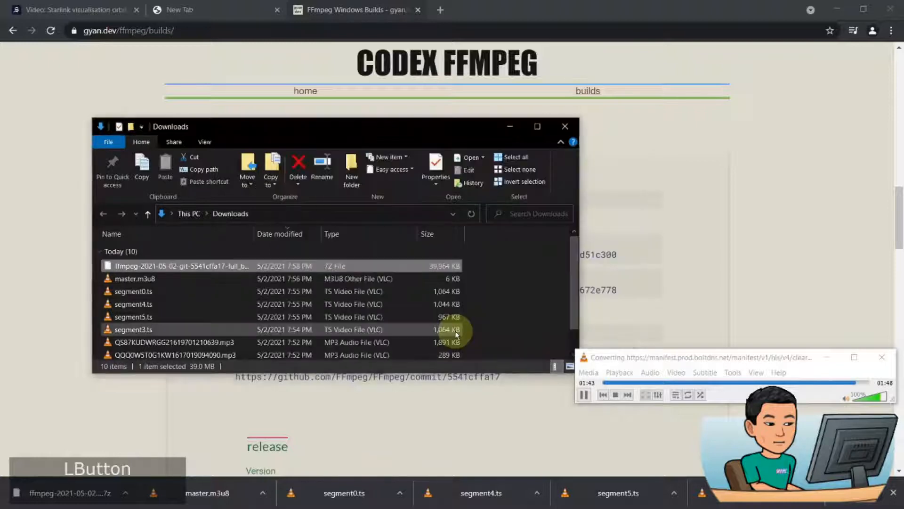
Step: Browse through the extracted FFmpeg full_build folder to its bin subfolder and locate ffmpeg.exe
scroll(325, 301, down, 6)
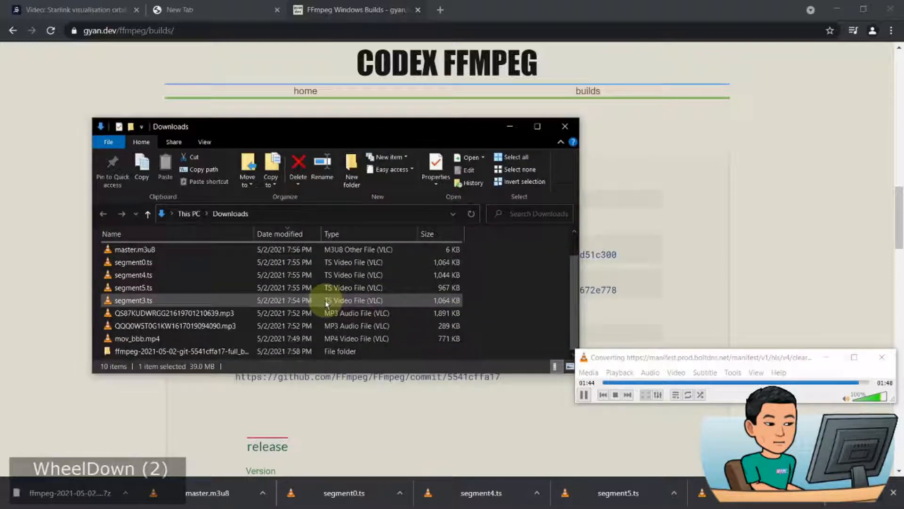
double_click(237, 350)
double_click(191, 258)
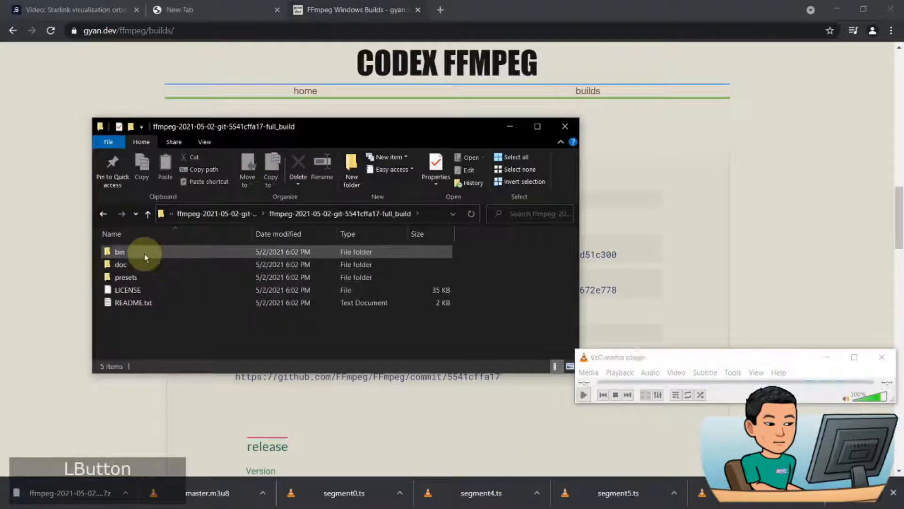
double_click(144, 253)
click(122, 253)
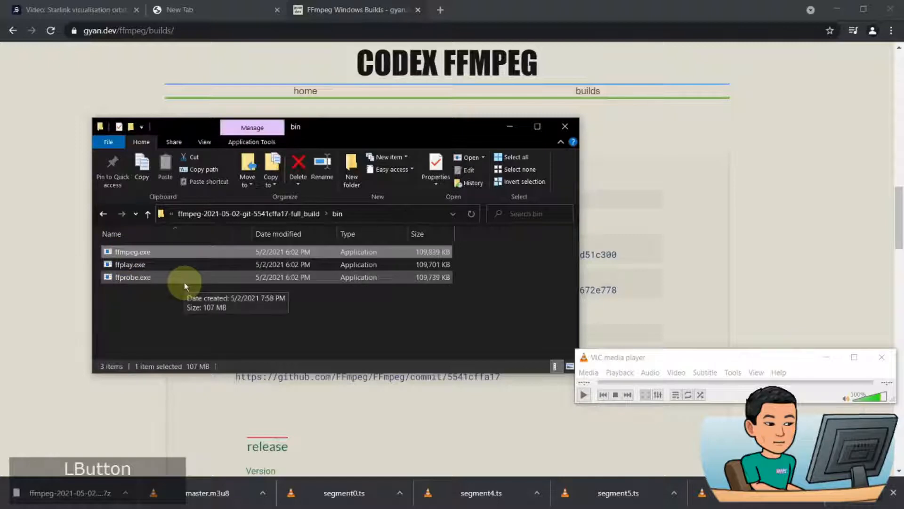
click(237, 323)
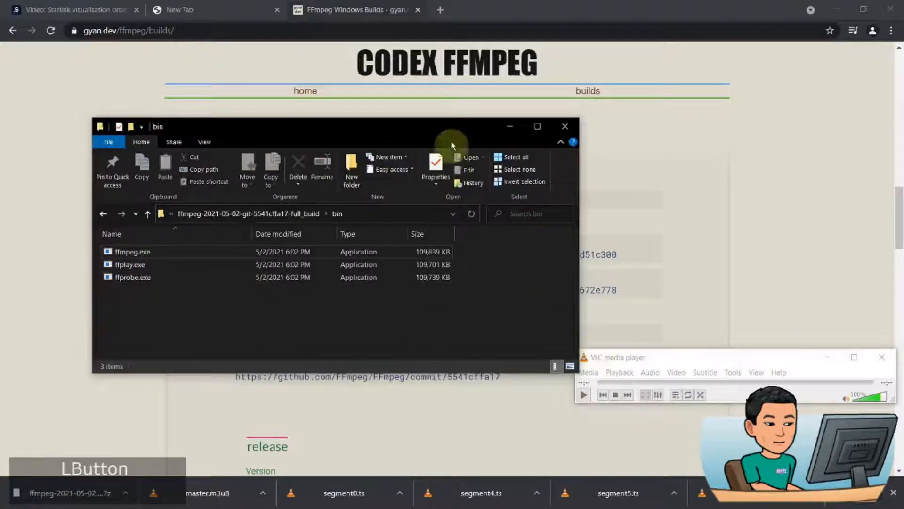
Step: Move the bin folder window down, minimize VLC, and play My Video.mp4 from the Desktop folder
drag(410, 124, 357, 243)
drag(705, 357, 691, 244)
click(812, 247)
key(super+d)
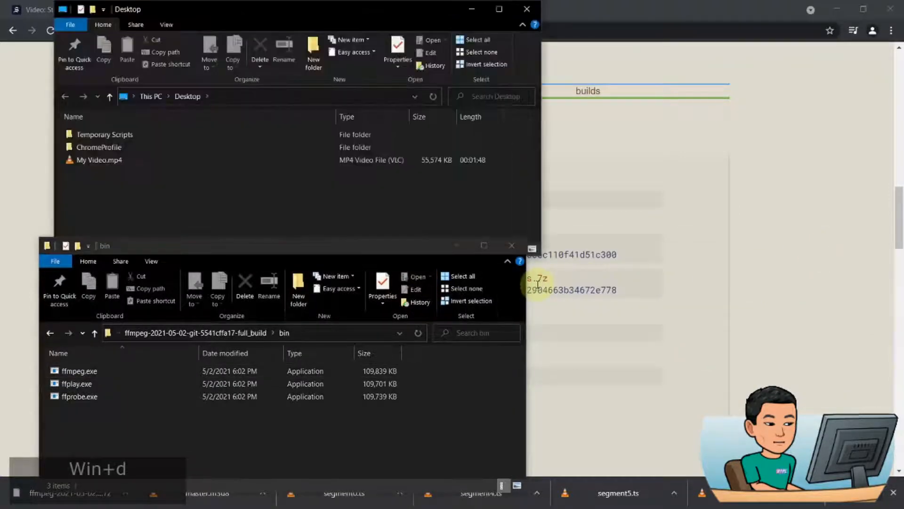
double_click(381, 161)
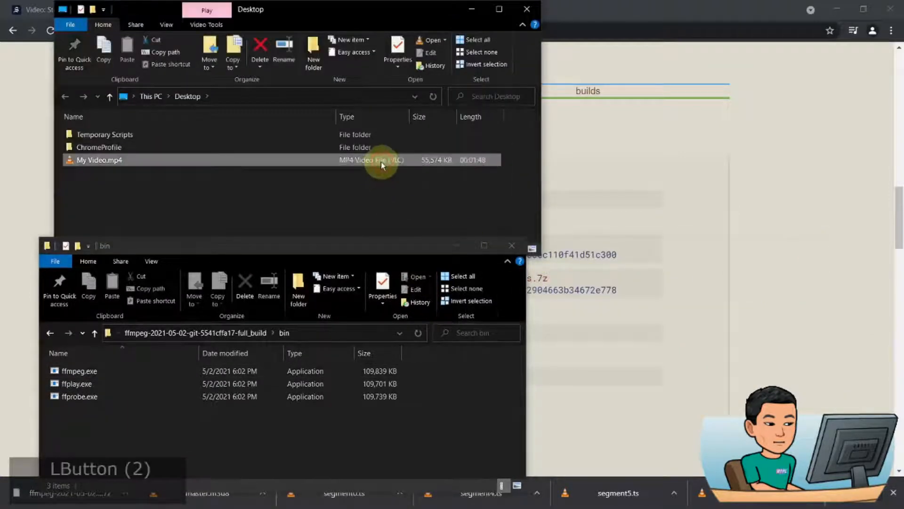
Step: Reposition and enlarge the VLC player window, moving the bin folder window down to uncover the picture
drag(676, 262, 316, 95)
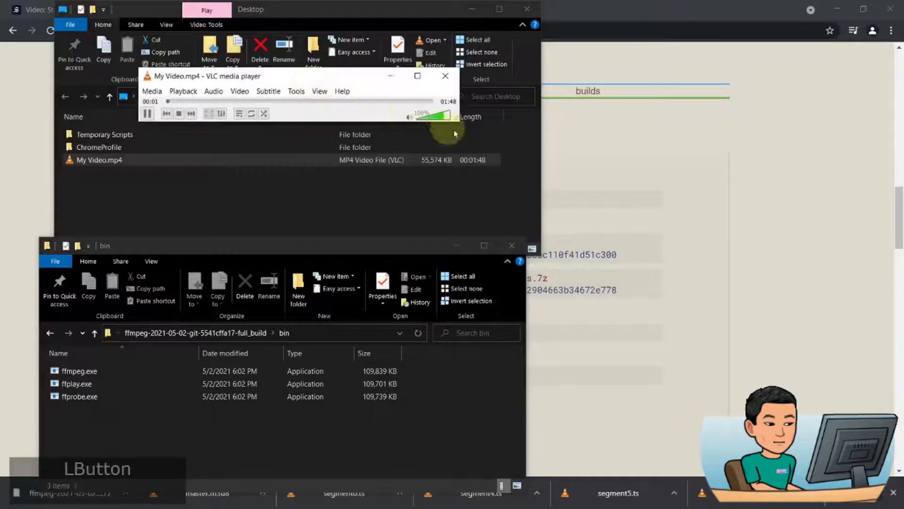
drag(460, 124, 724, 266)
click(410, 261)
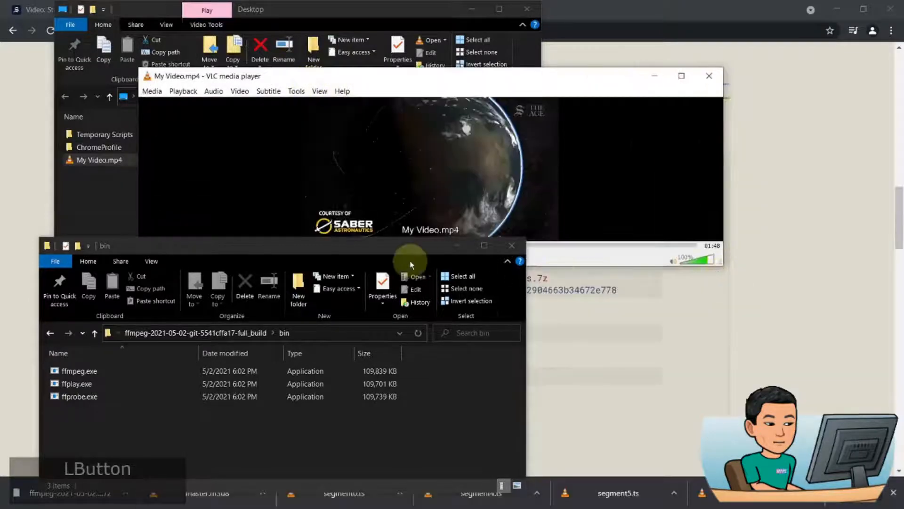
drag(383, 243, 498, 401)
drag(467, 78, 448, 90)
drag(703, 279, 607, 405)
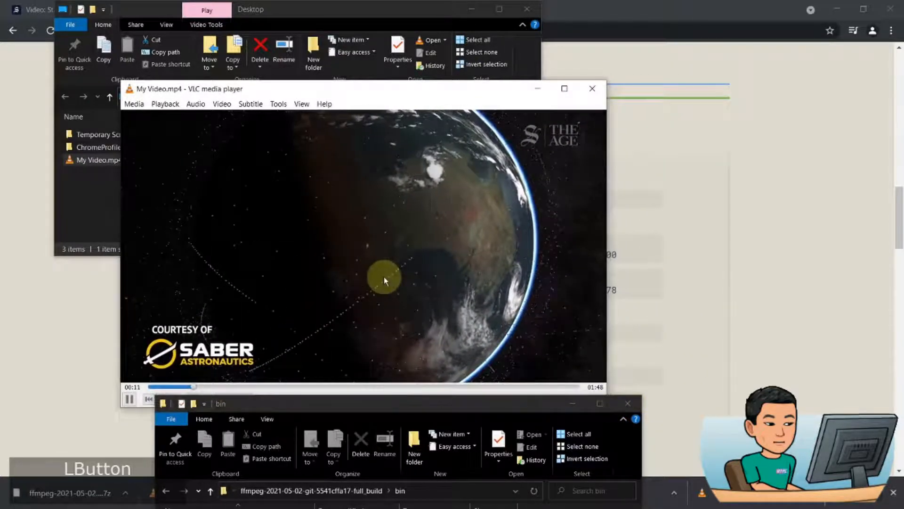
Step: Check My Video.mp4 at about 0:45, 1:21 and near its end, then close VLC and minimize the Desktop folder
drag(383, 276, 380, 228)
click(326, 337)
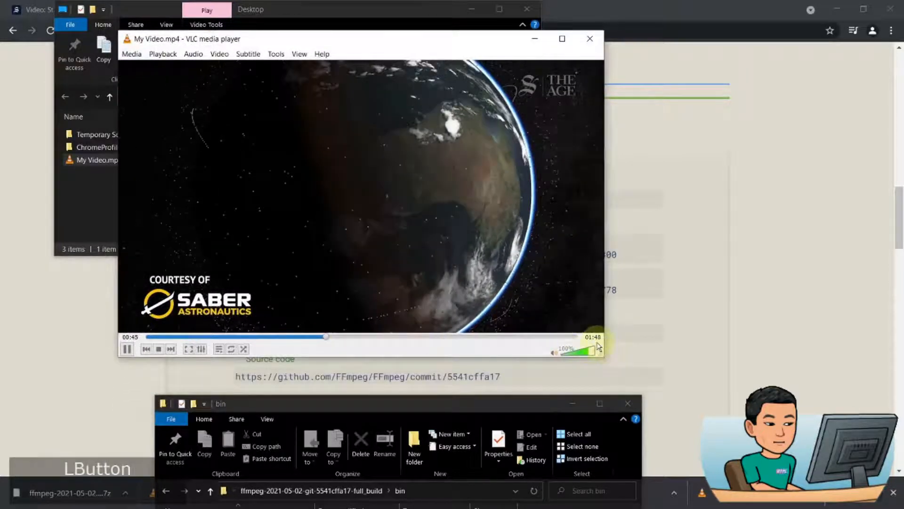
click(469, 337)
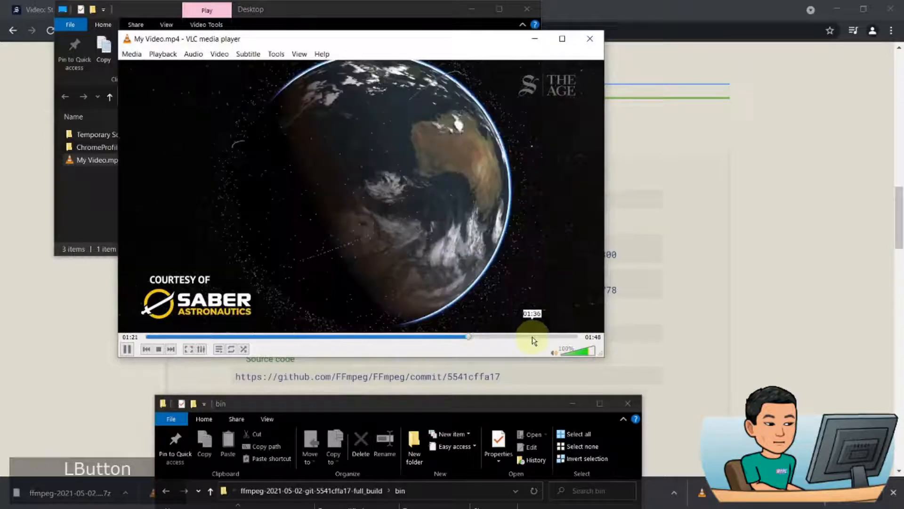
click(554, 337)
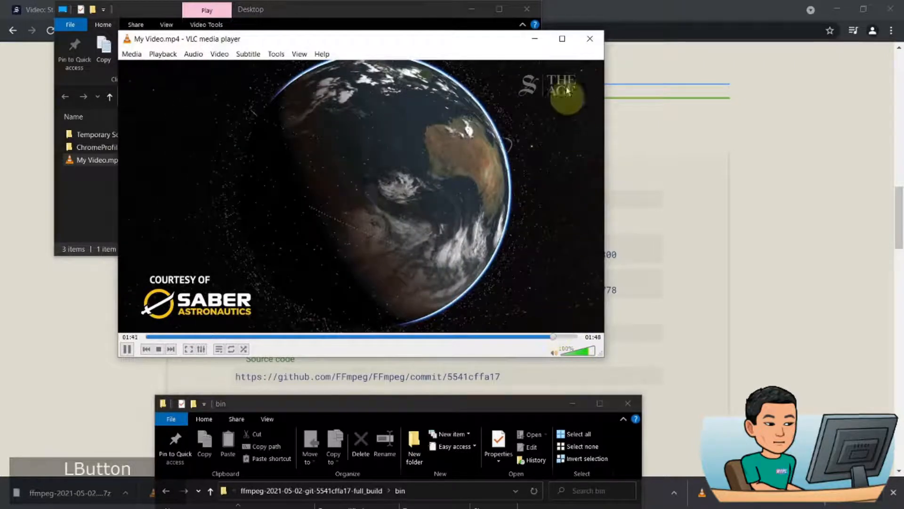
click(591, 40)
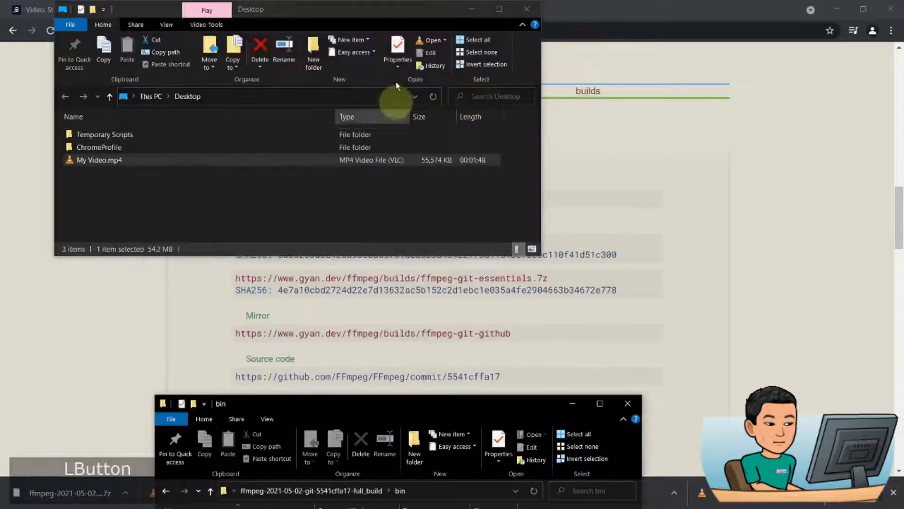
click(471, 9)
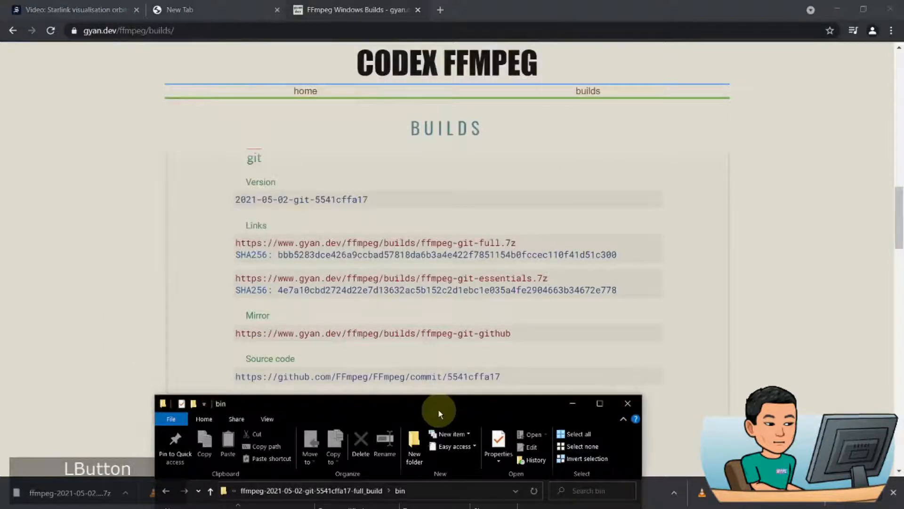
Step: Bring the bin folder window back into full view and copy ffmpeg.exe
drag(438, 405, 475, 158)
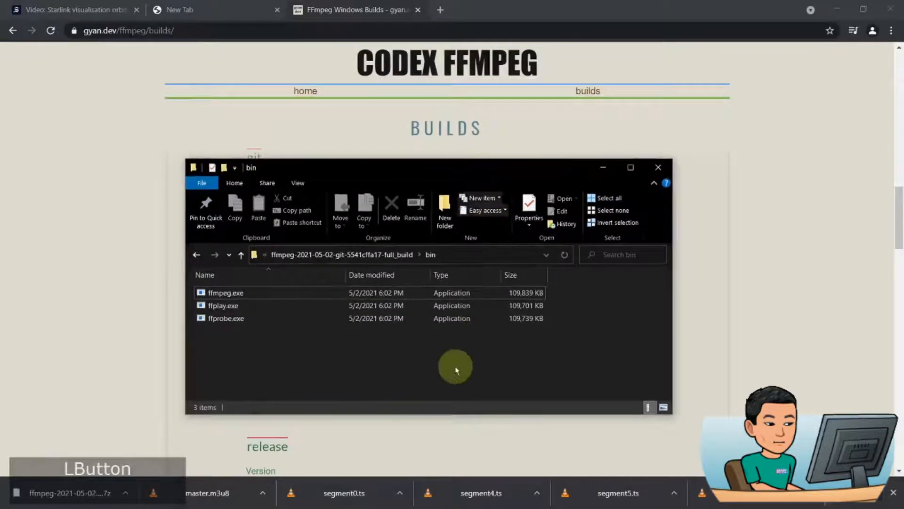
click(379, 294)
key(ctrl+c)
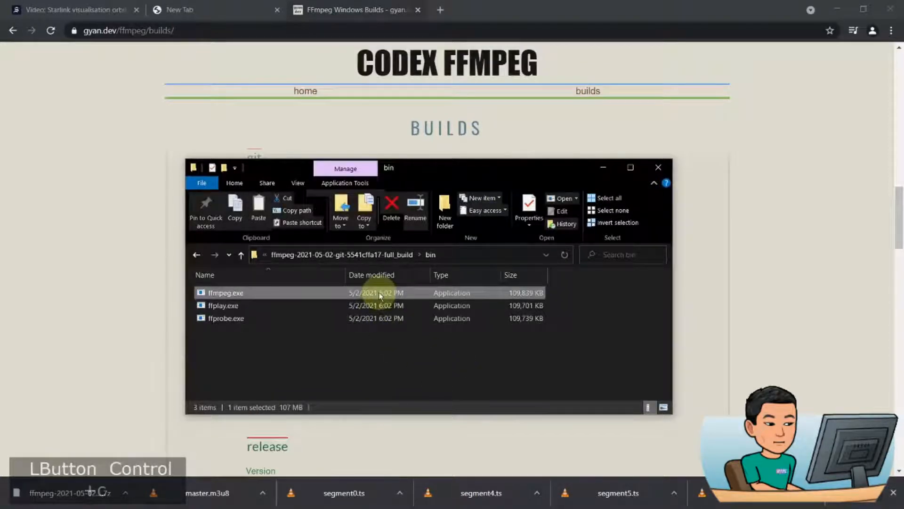
Step: Open the Test Files folder from a Command Prompt using start . and paste ffmpeg.exe into it
key(ctrl+super+y)
text(start .)
key(Return)
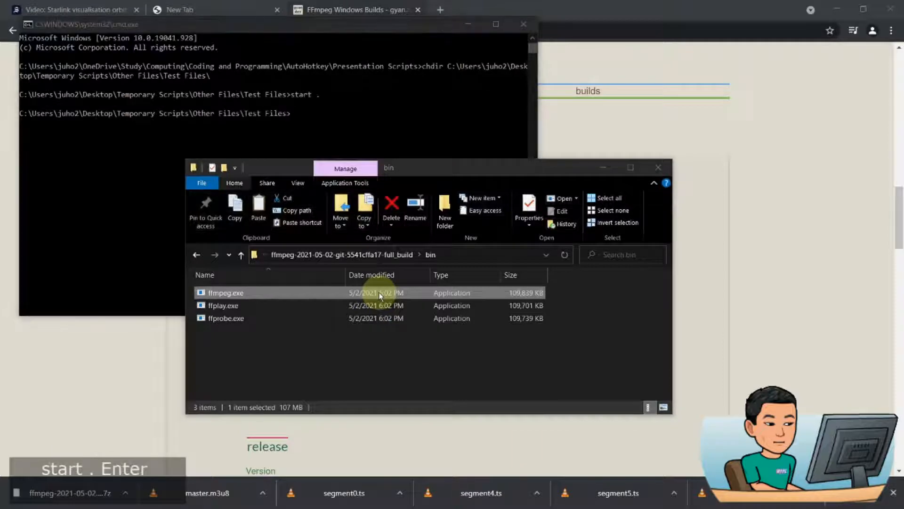
click(469, 24)
click(603, 311)
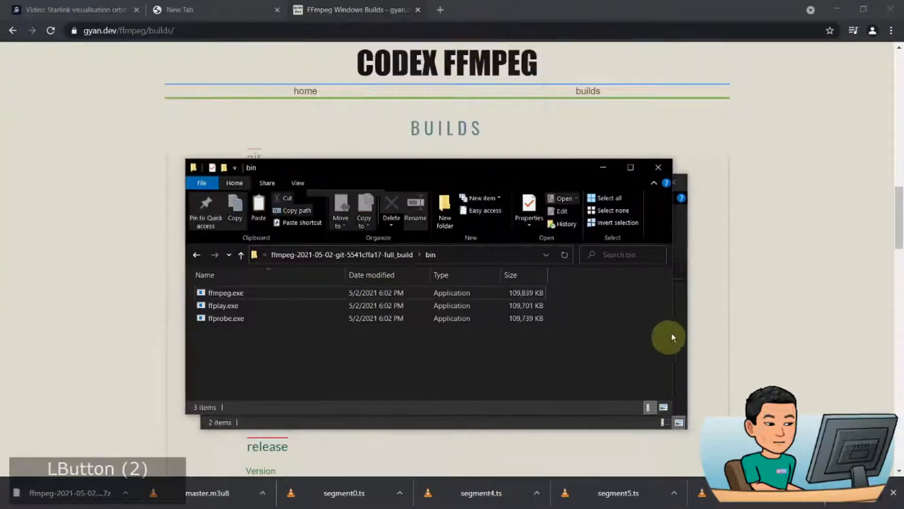
click(677, 319)
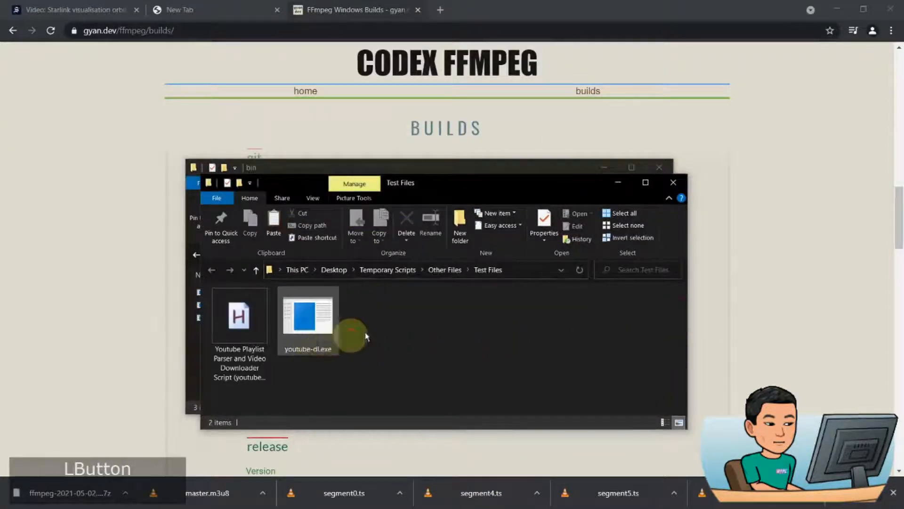
key(ctrl+v)
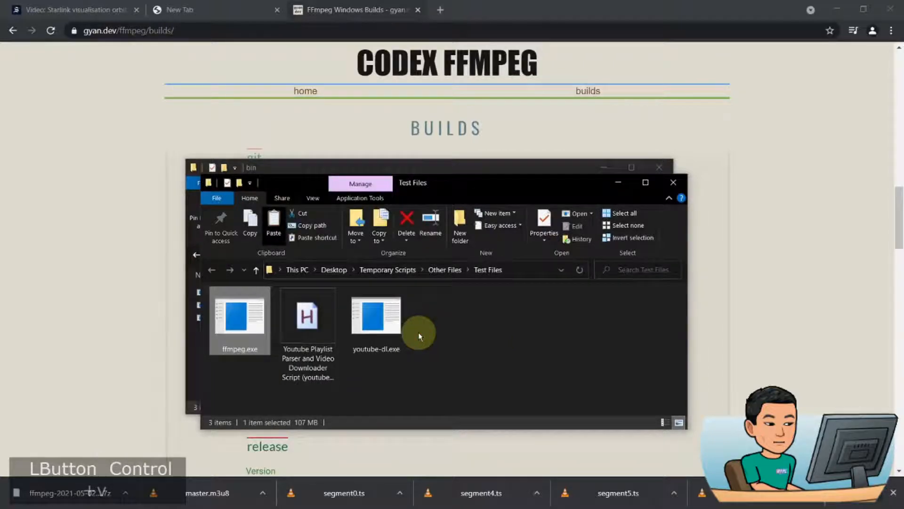
Step: Move the Test Files window aside, minimize the bin folder and point out the script, ffmpeg.exe and youtube-dl.exe
drag(421, 186, 655, 139)
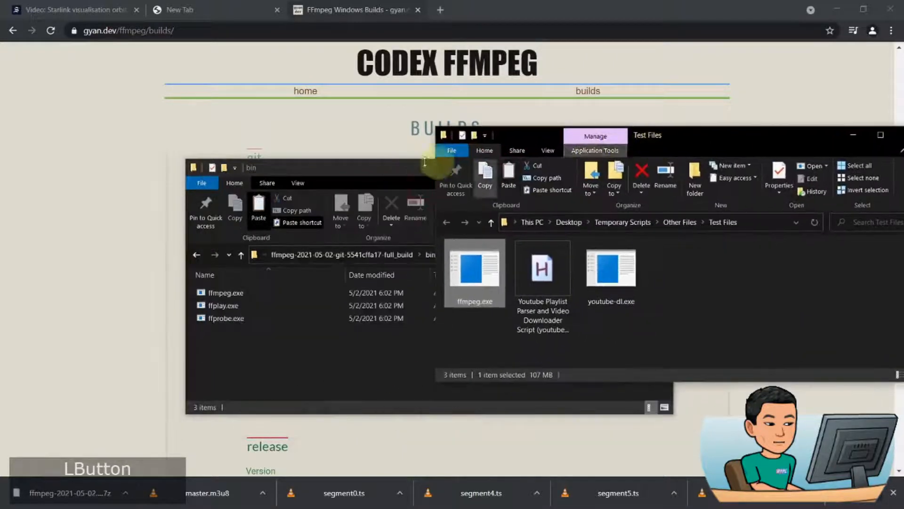
drag(424, 162, 142, 366)
click(543, 305)
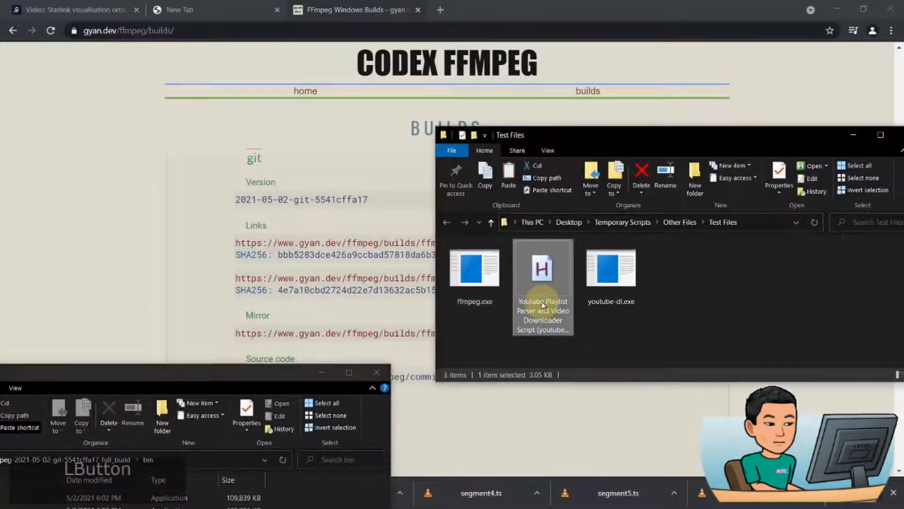
click(324, 372)
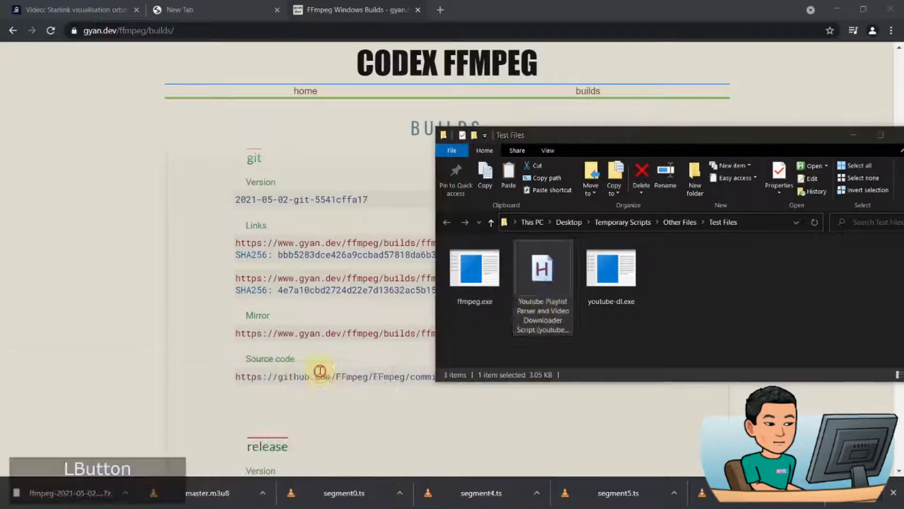
click(490, 301)
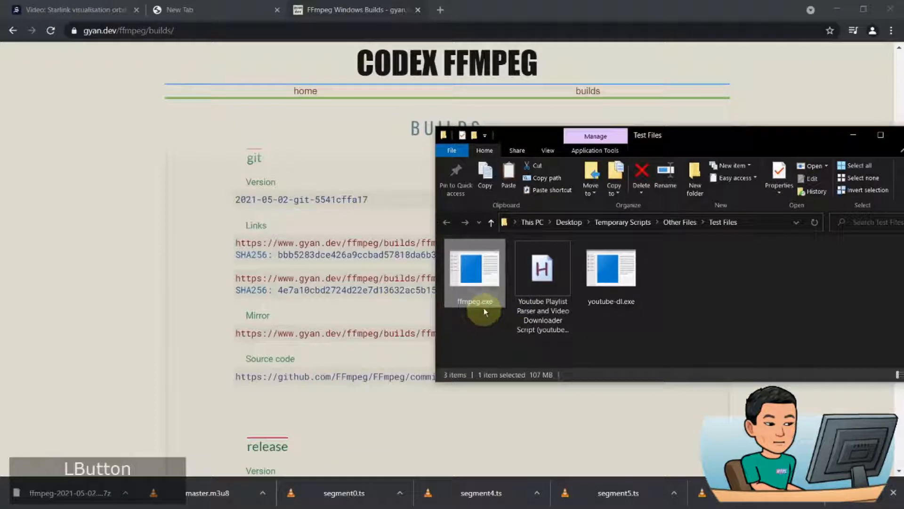
click(631, 297)
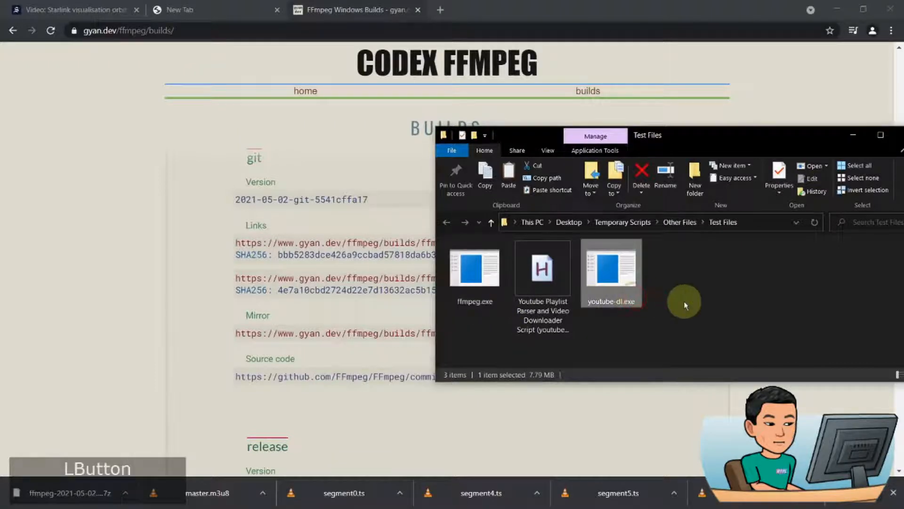
Step: Run the Youtube Playlist Parser and Video Downloader script from Test Files and focus its empty URL box
double_click(535, 262)
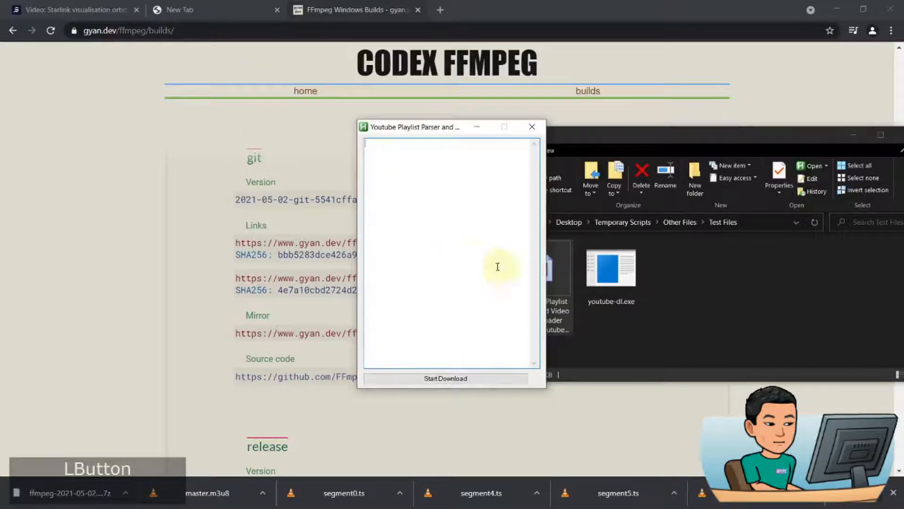
click(736, 304)
click(401, 266)
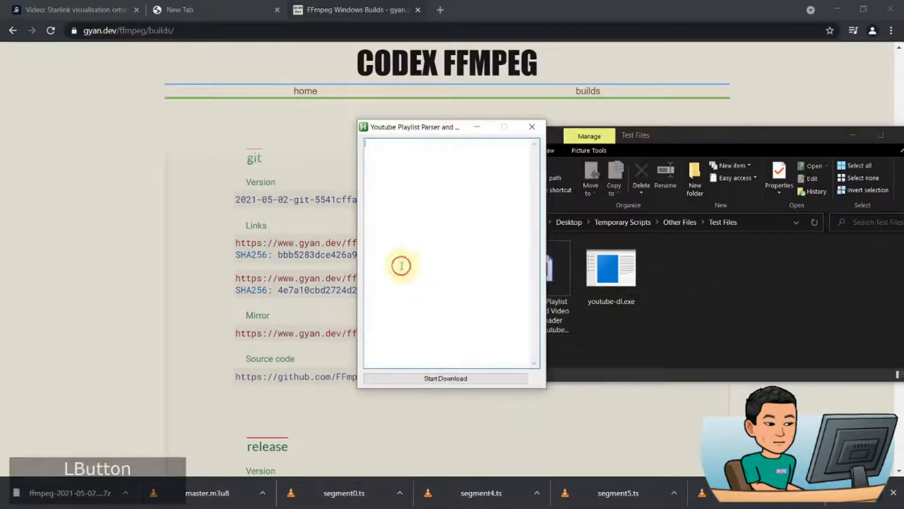
Step: Copy the master.m3u8 Request URL from the Starlink page's network headers and paste it into the script's URL box
click(38, 10)
drag(411, 128, 279, 130)
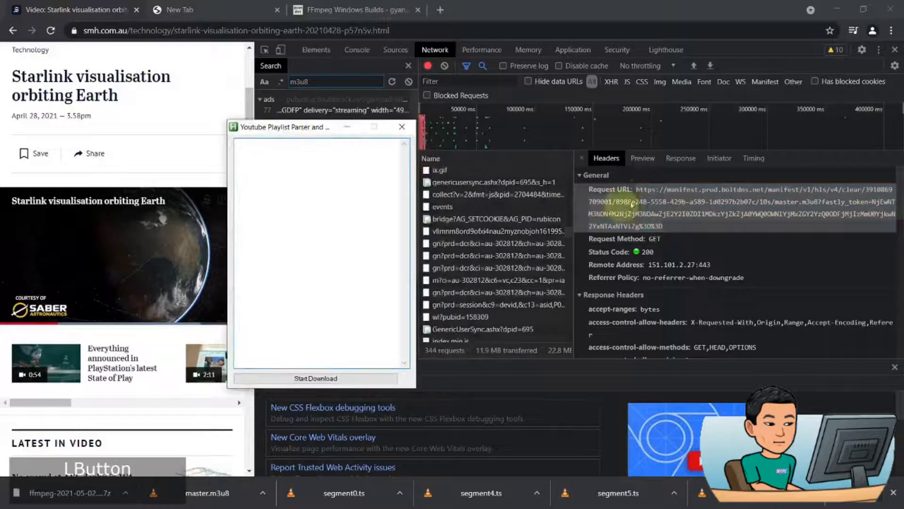
triple_click(638, 191)
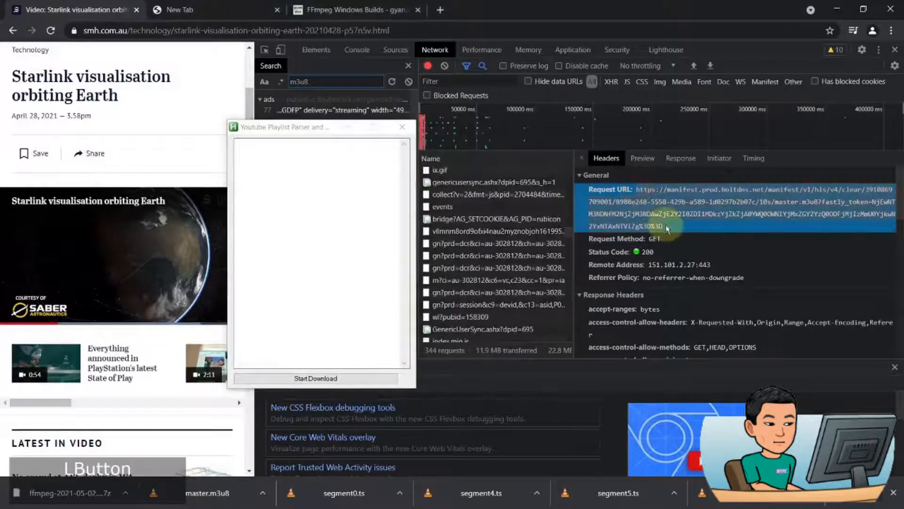
key(ctrl+c)
click(304, 175)
key(ctrl+v)
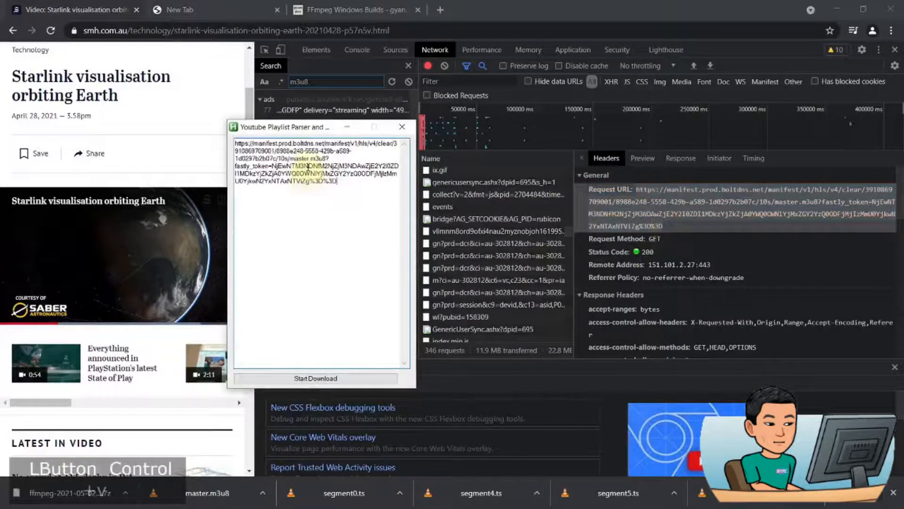
Step: Start the script's download of the pasted m3u8 URL and move its window aside to reveal the youtube-dl console
drag(310, 127, 457, 136)
click(502, 379)
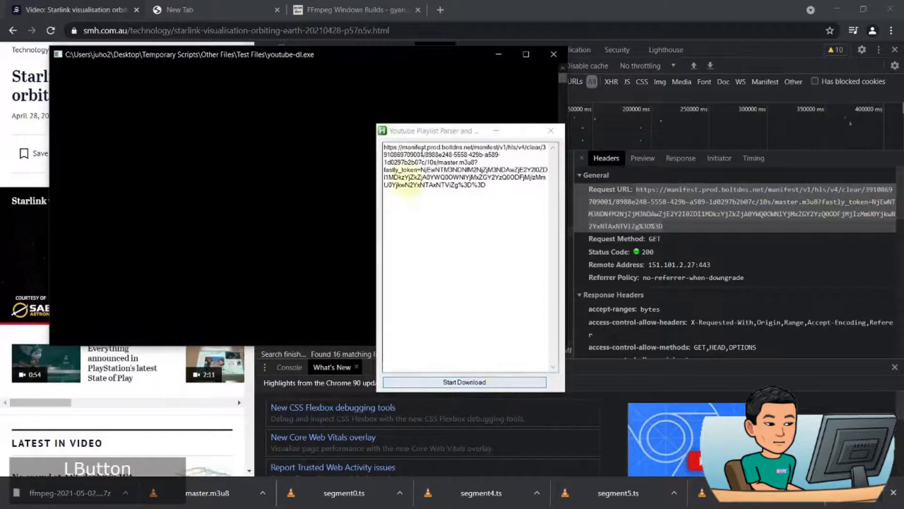
drag(404, 130, 662, 130)
click(378, 61)
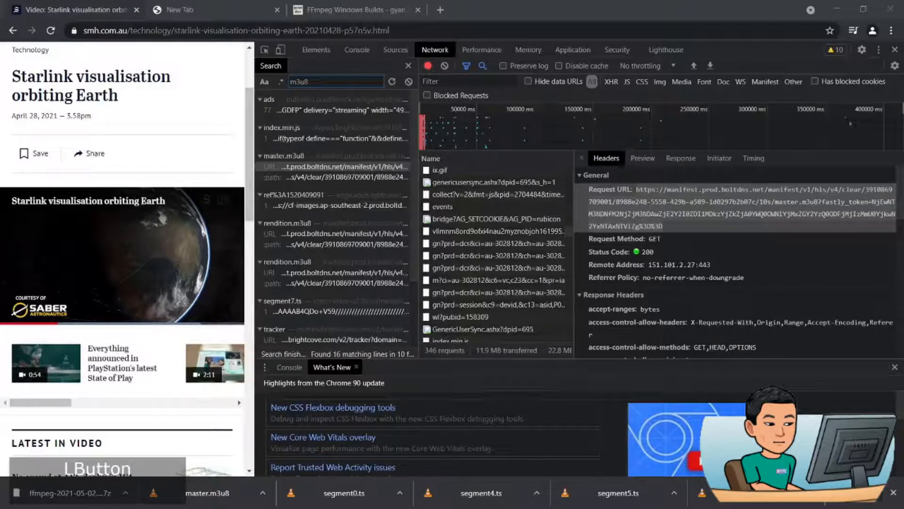
Step: Bring up the Test Files window, open its Downloads folder and play master.mp4
key(ctrl+KP_3)
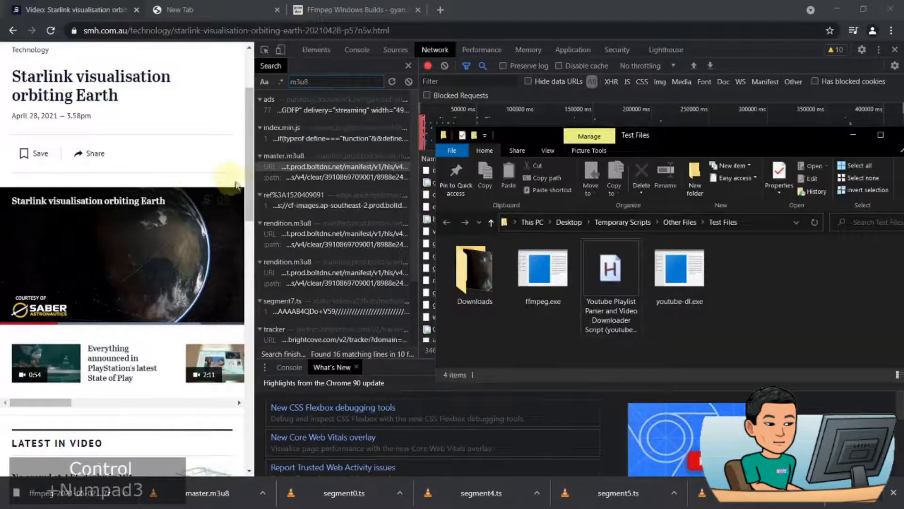
drag(668, 136, 506, 114)
click(320, 277)
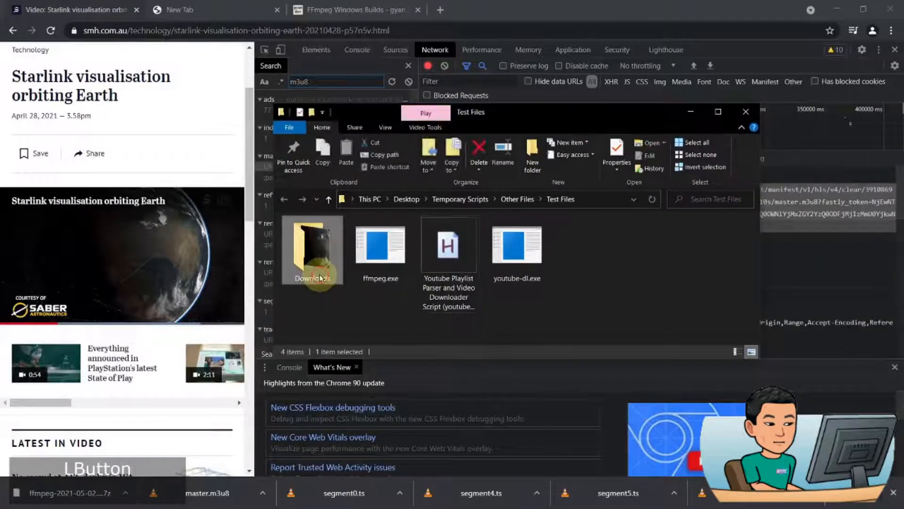
double_click(320, 277)
double_click(312, 254)
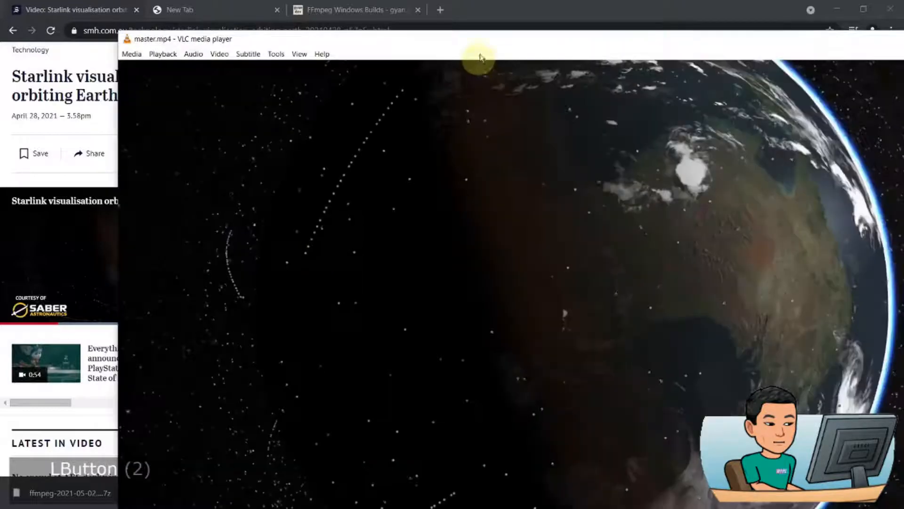
Step: Play master.mp4 in full screen and skip forward to about 01:28 and 01:42 to check the video
double_click(487, 39)
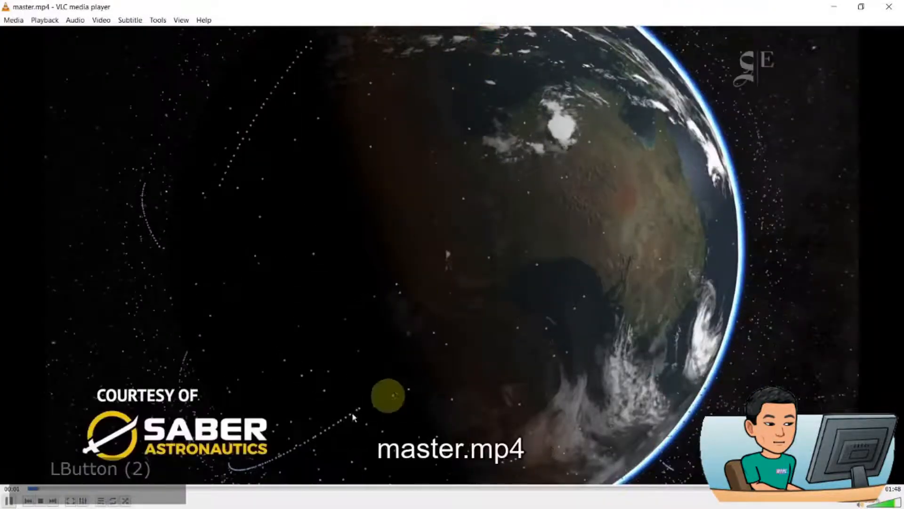
double_click(374, 408)
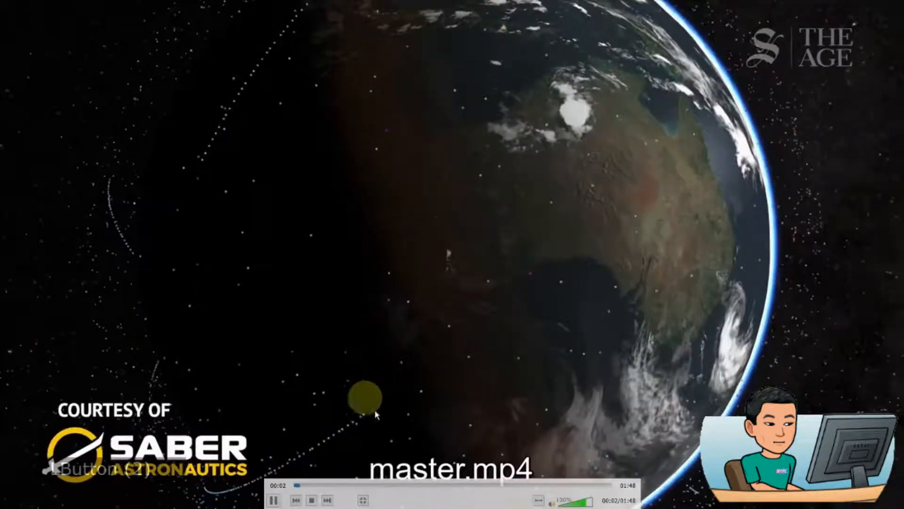
click(323, 485)
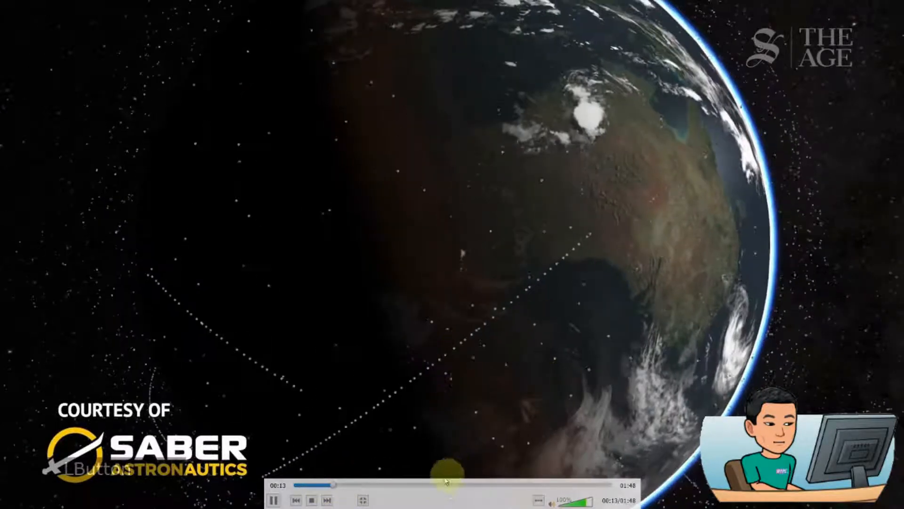
click(558, 486)
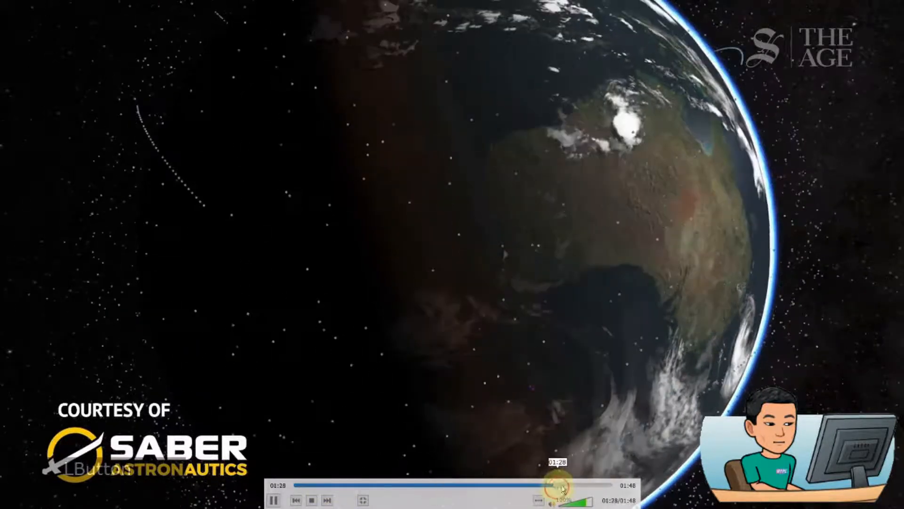
click(592, 485)
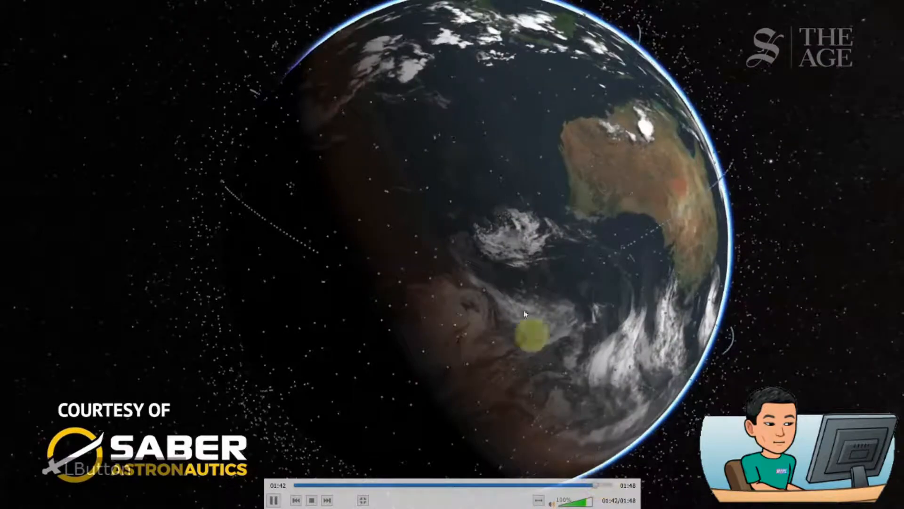
Step: Exit full screen, close the video player and deselect master.mp4 in the Downloads folder
double_click(520, 298)
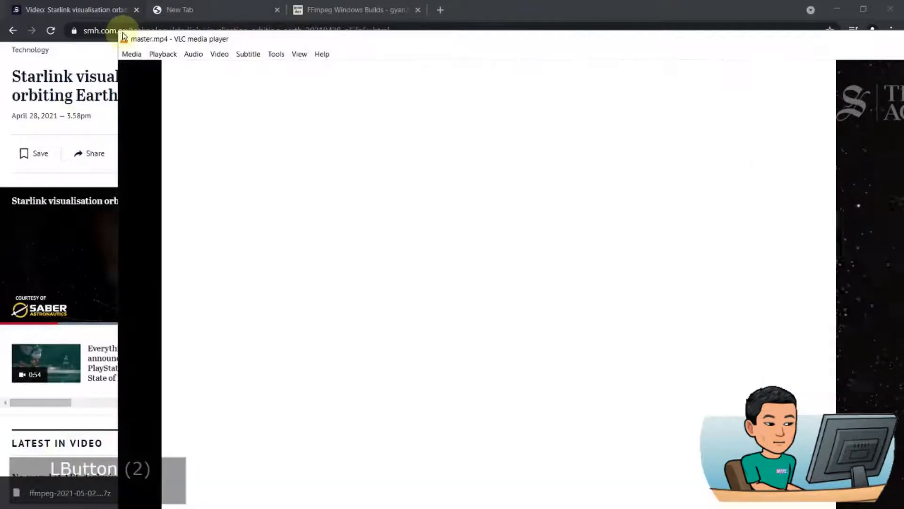
click(553, 323)
key(alt+F4)
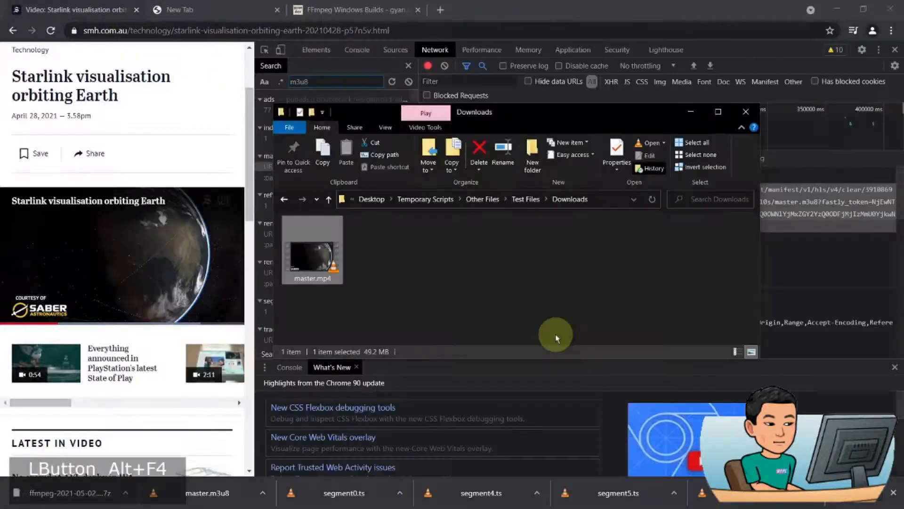
click(539, 307)
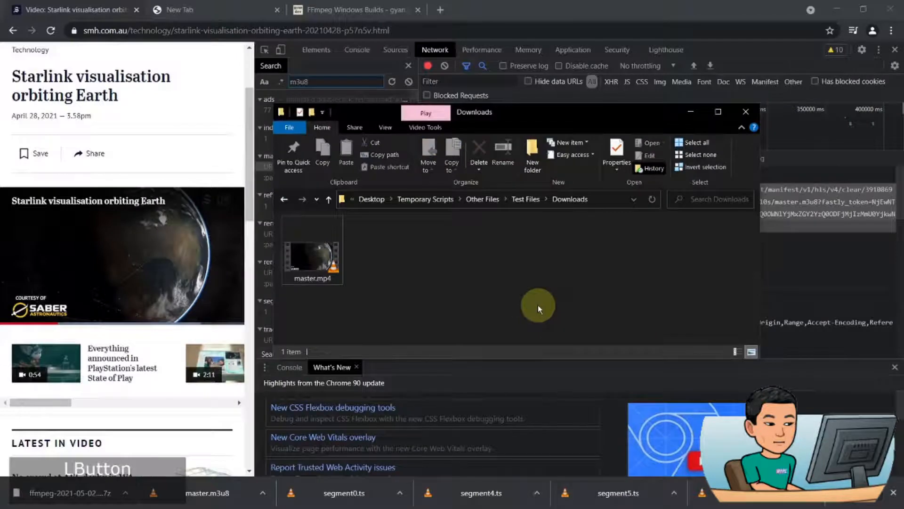